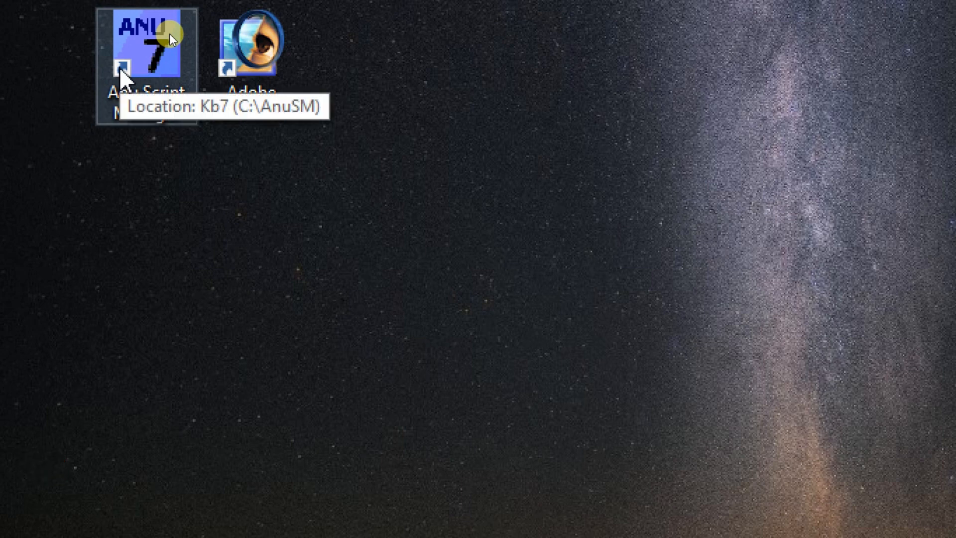
Start a new document in Adobe Photoshop and consult the size.JPG image for the YouTube thumbnail dimensions.
{"action": "key", "text": "ctrl+4"}
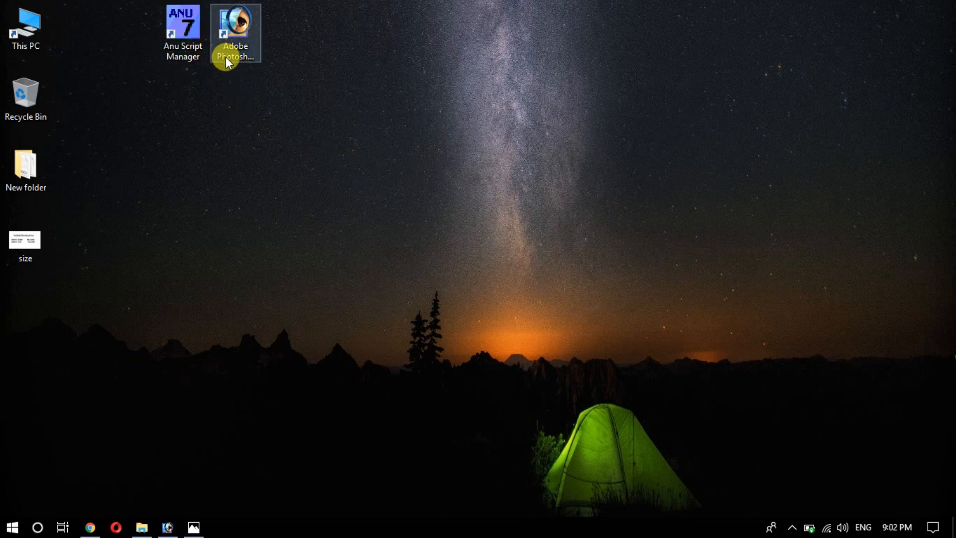
{"action": "left_click", "coordinate": [168, 524]}
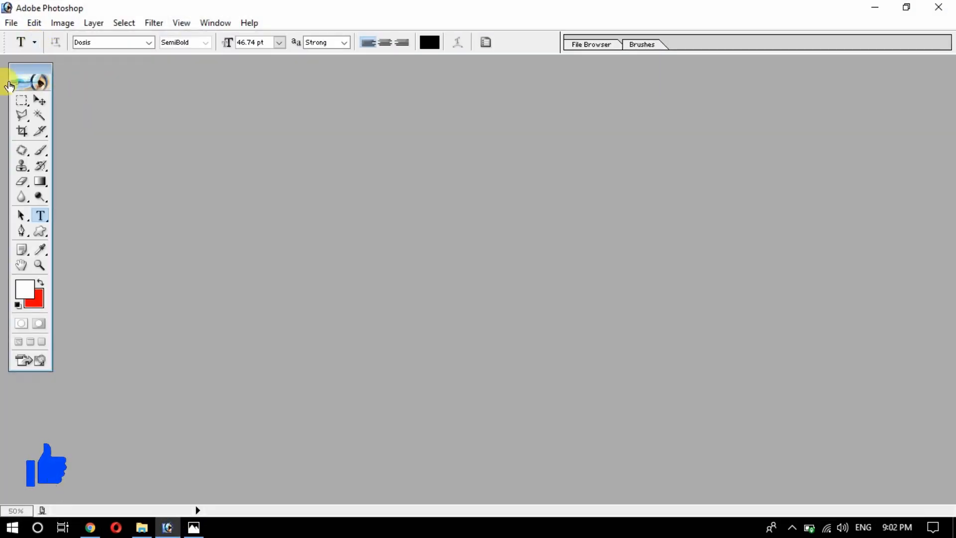
{"action": "left_click", "coordinate": [6, 23]}
{"action": "left_click", "coordinate": [21, 37]}
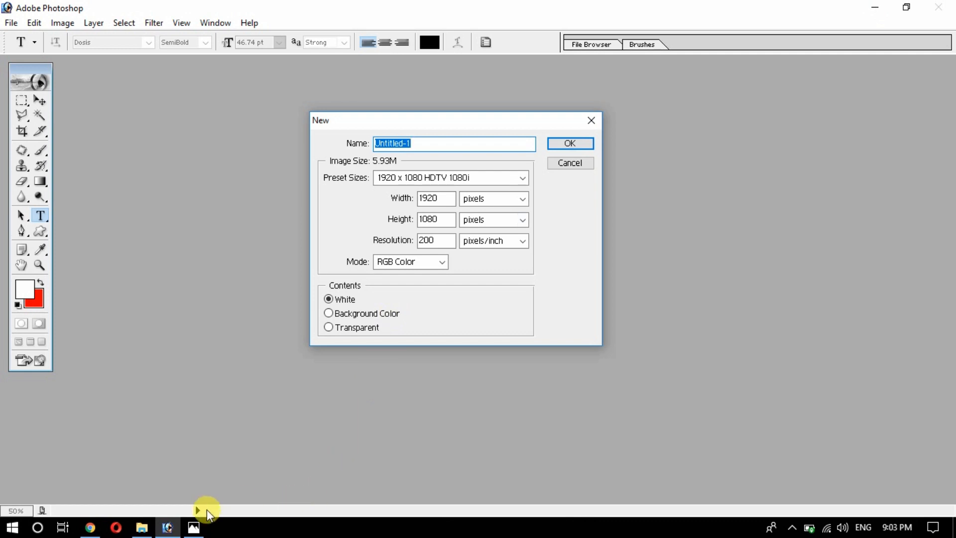
{"action": "left_click", "coordinate": [194, 529]}
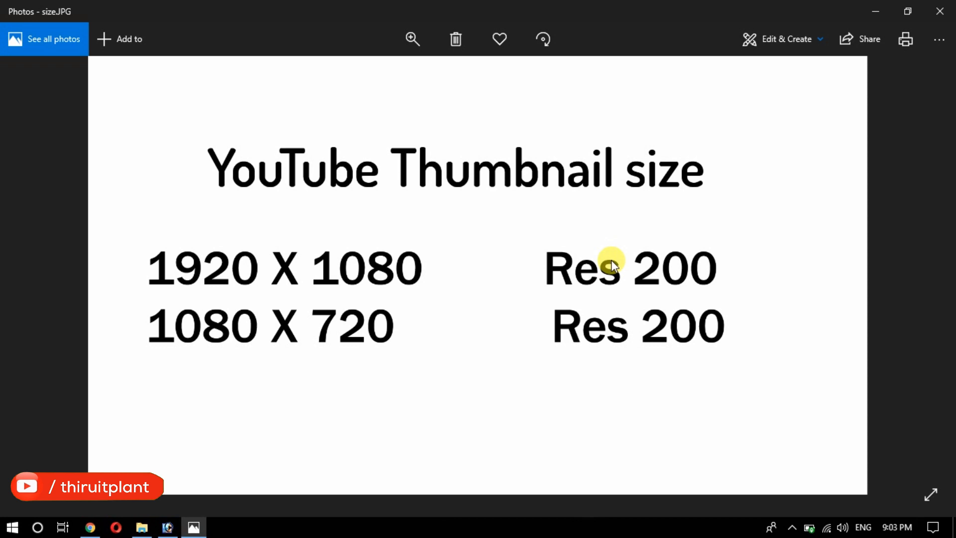
{"action": "left_click", "coordinate": [167, 527]}
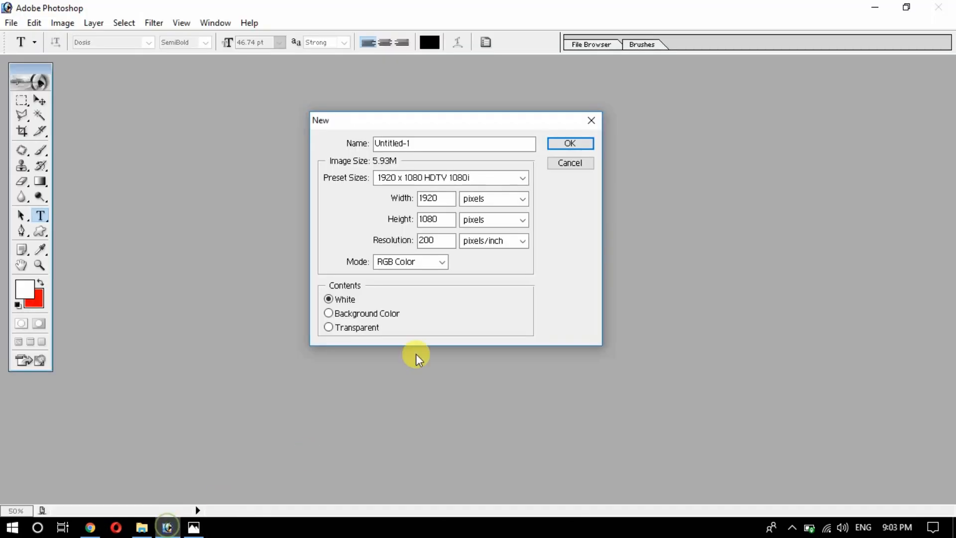
Create a white 1920 x 1080 pixel RGB Color document at 200 pixels/inch and activate the Move tool.
{"action": "double_click", "coordinate": [441, 219]}
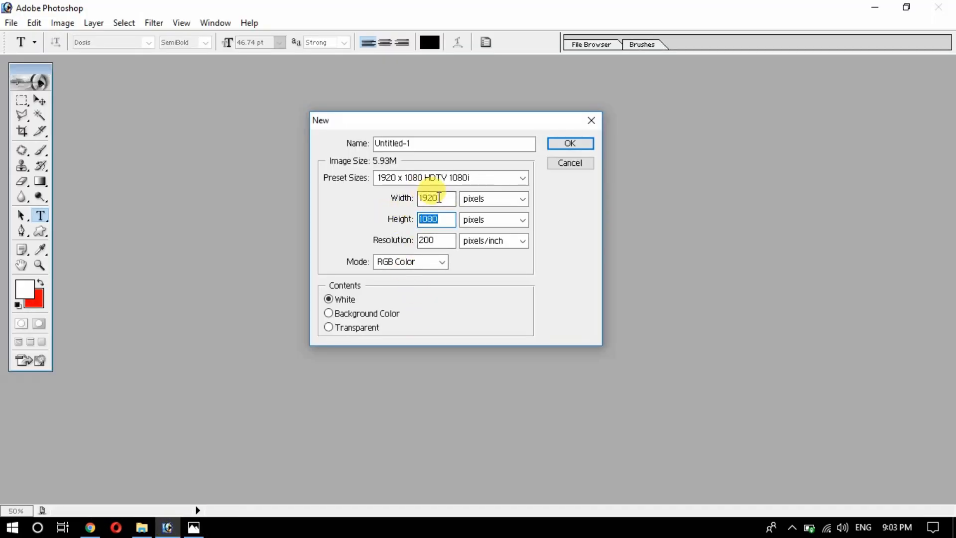
{"action": "double_click", "coordinate": [438, 198]}
{"action": "double_click", "coordinate": [441, 218]}
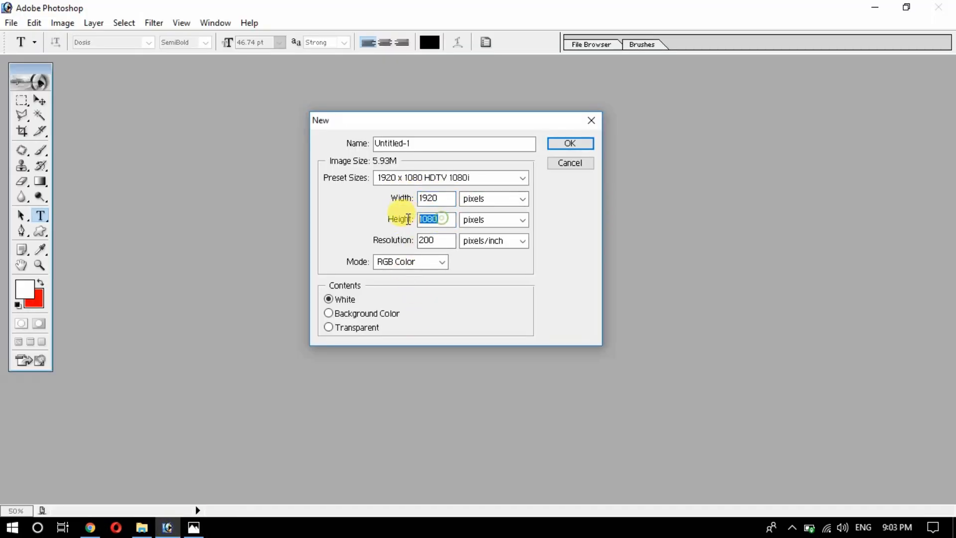
{"action": "double_click", "coordinate": [438, 240]}
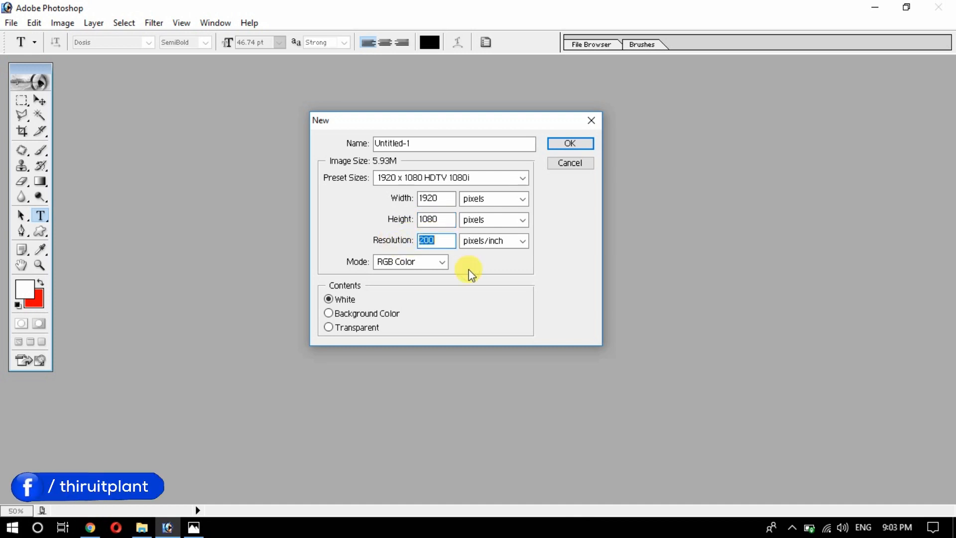
{"action": "double_click", "coordinate": [446, 198]}
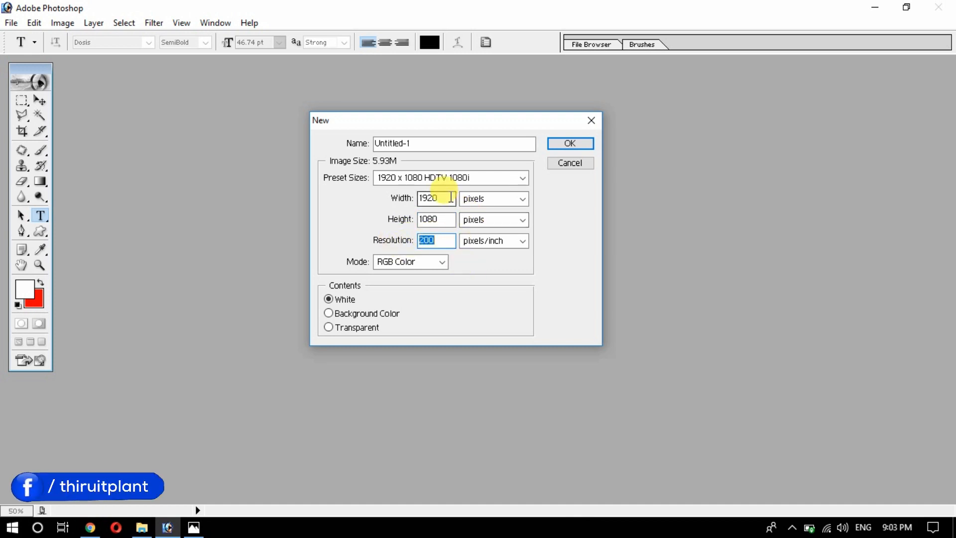
{"action": "left_click", "coordinate": [442, 219]}
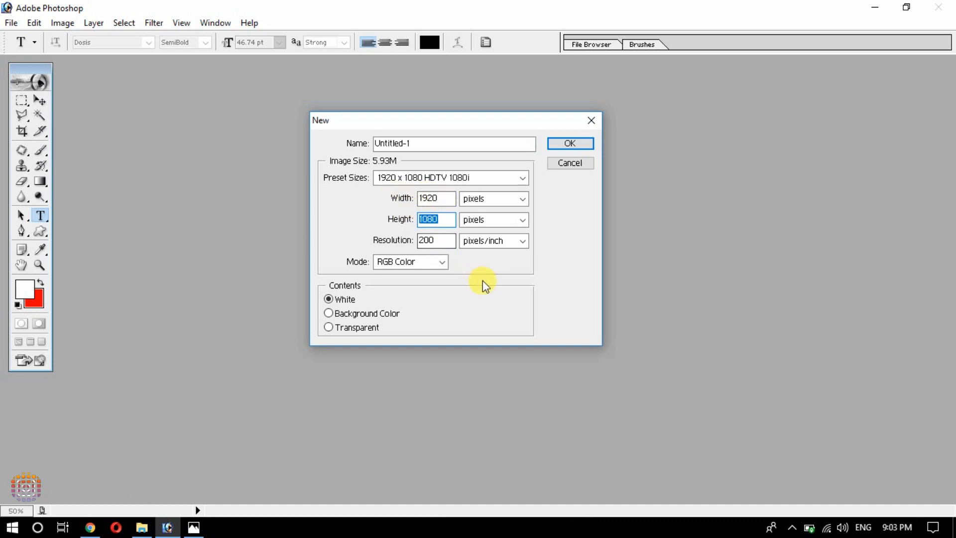
{"action": "left_click", "coordinate": [579, 145]}
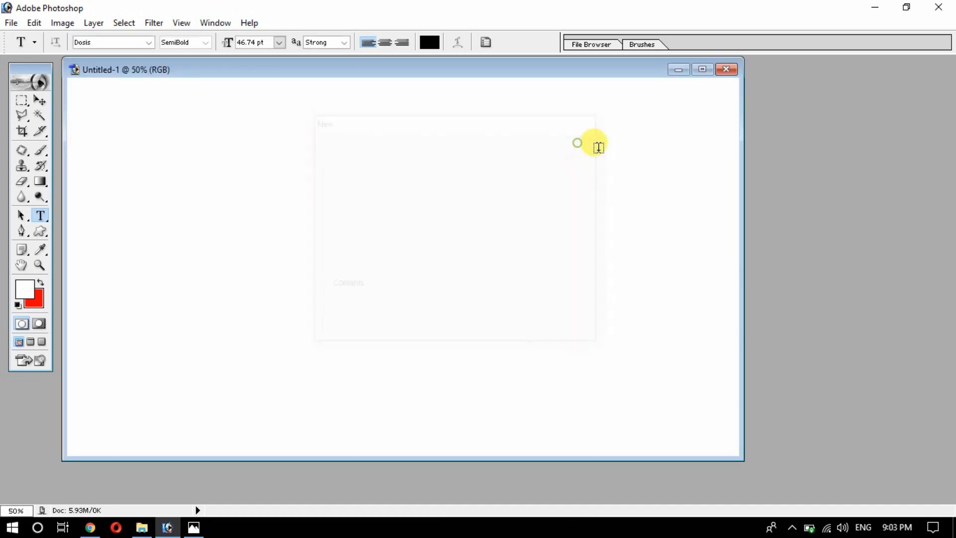
{"action": "left_click_drag", "start_coordinate": [369, 73], "coordinate": [408, 76]}
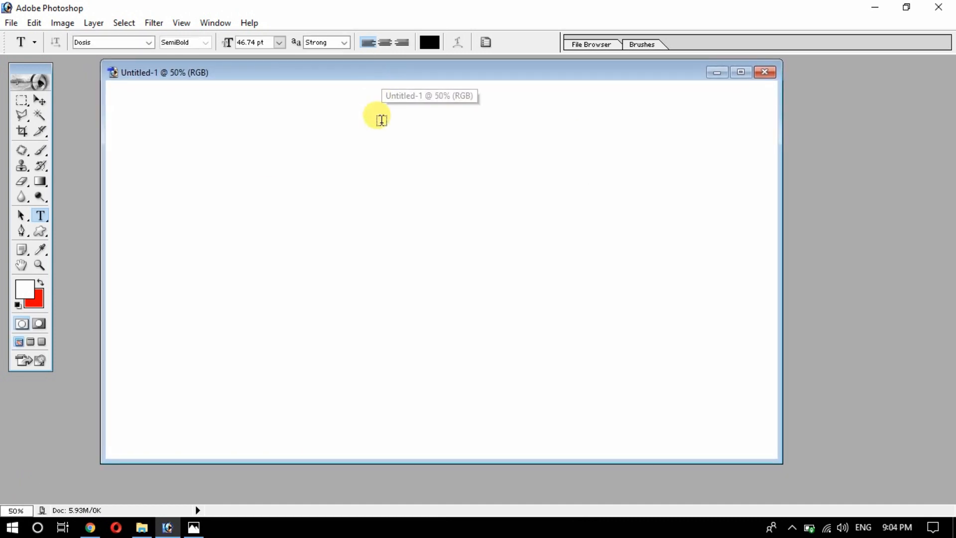
{"action": "key", "text": "ctrl"}
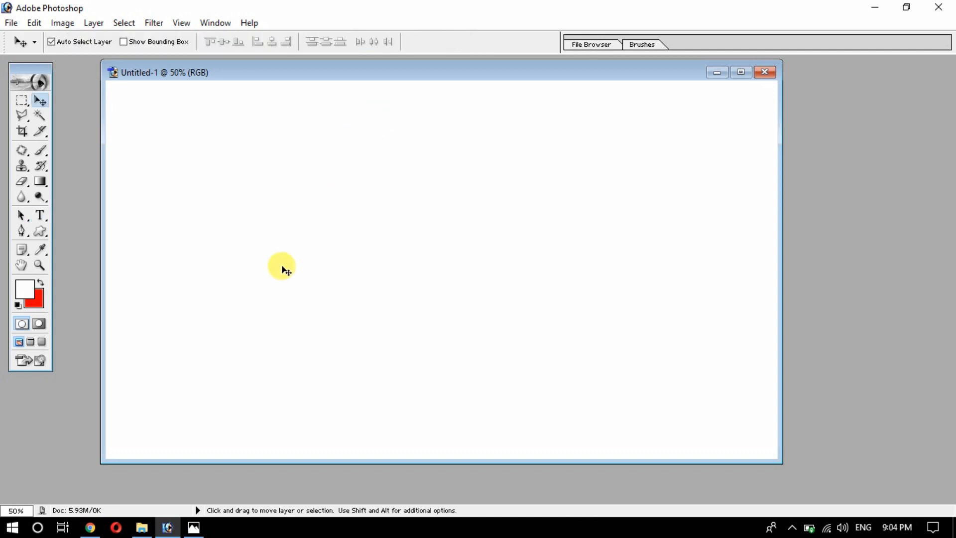
Switch to File Explorer and open the 00 Common Objects folder on Local Disk (D:).
{"action": "left_click", "coordinate": [142, 527]}
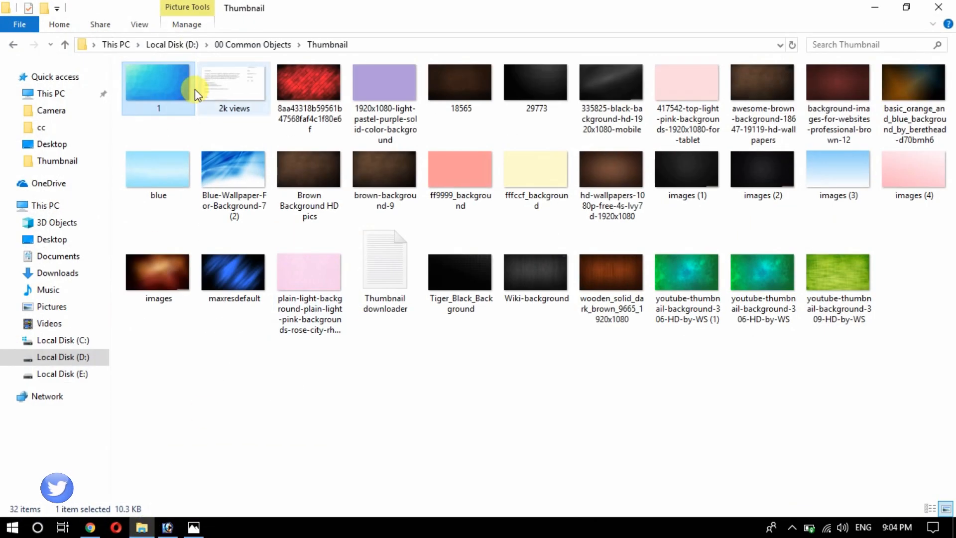
{"action": "left_click", "coordinate": [184, 45]}
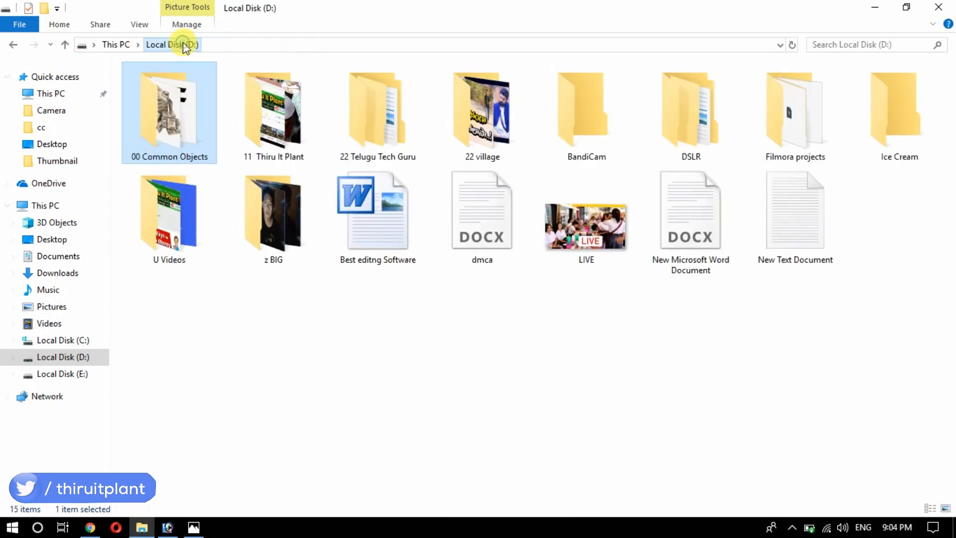
{"action": "double_click", "coordinate": [166, 102]}
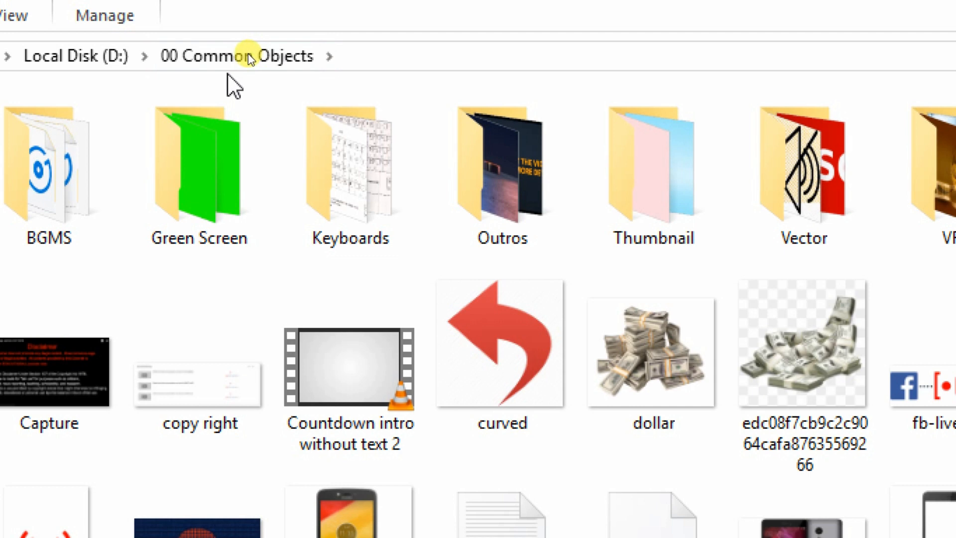
{"action": "key", "text": "ctrl+4"}
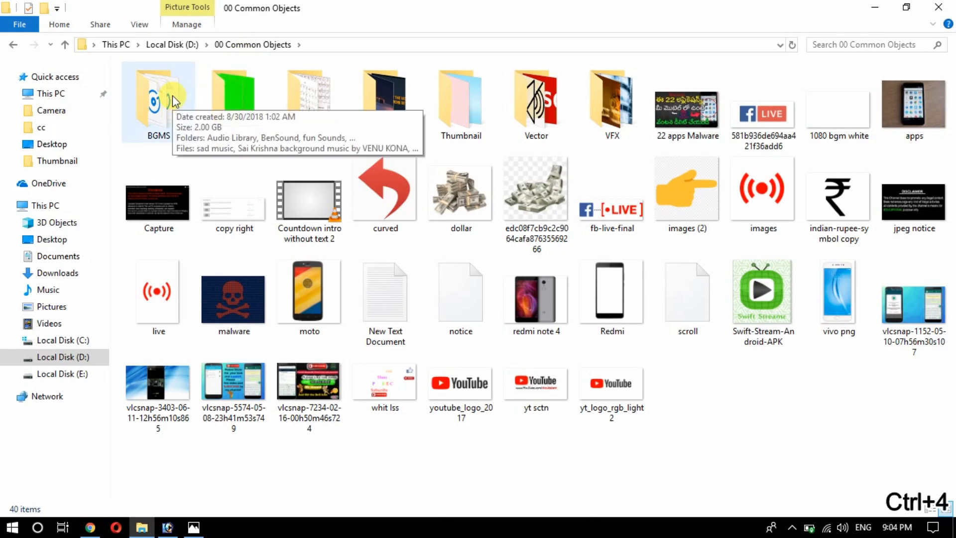
Look through the Green Screen, Keyboards and Outros subfolders and return to 00 Common Objects.
{"action": "double_click", "coordinate": [225, 109]}
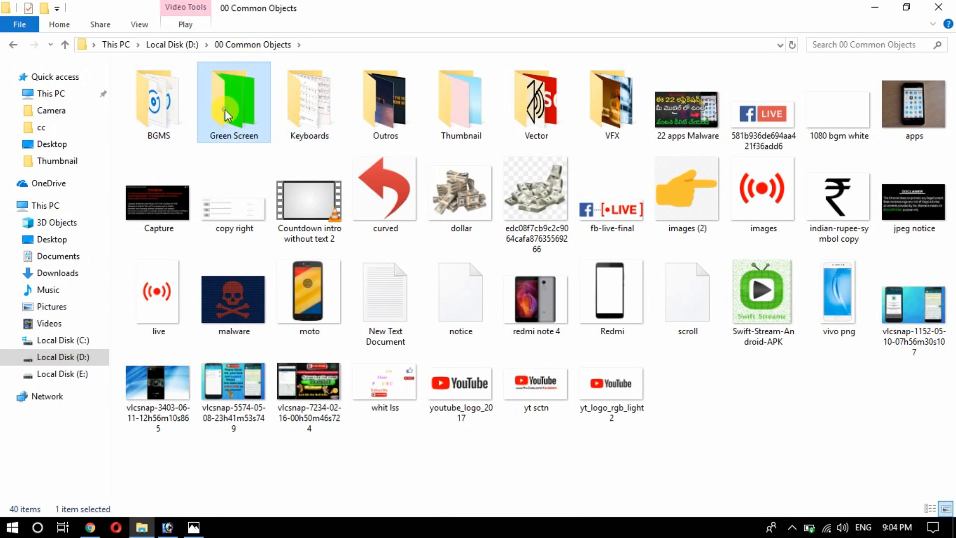
{"action": "key", "text": "alt+Left"}
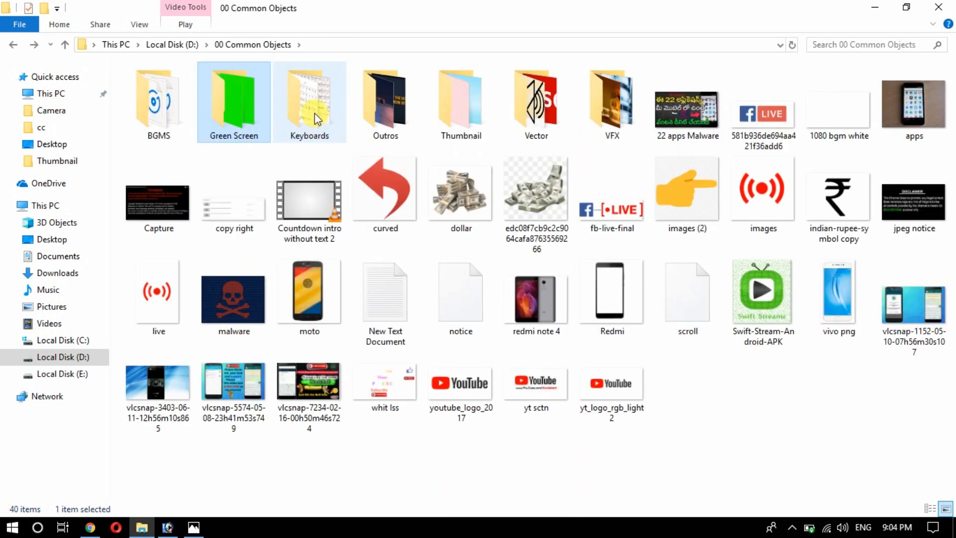
{"action": "double_click", "coordinate": [315, 119]}
{"action": "key", "text": "alt+Left"}
{"action": "double_click", "coordinate": [395, 109]}
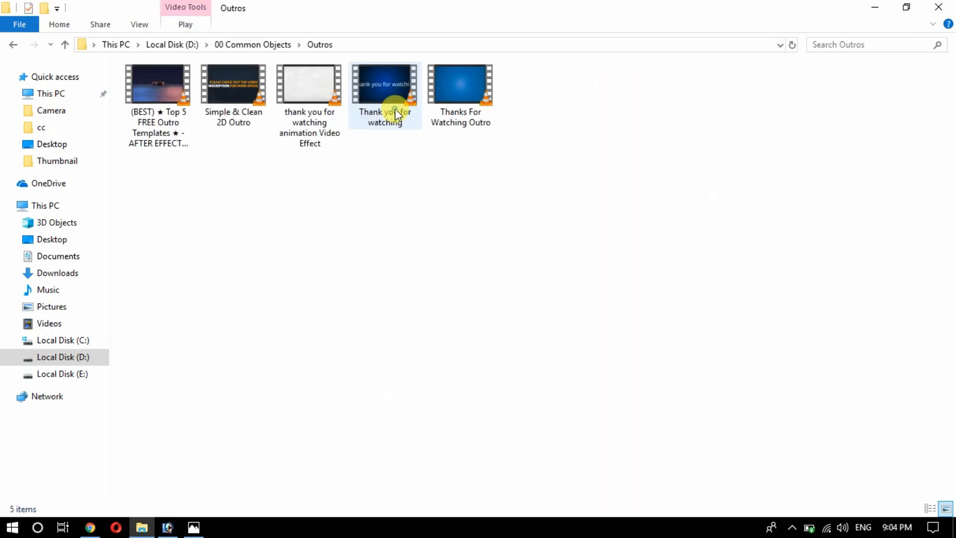
{"action": "key", "text": "alt+Left"}
Open the Thumbnail folder and preview the basic_orange_and_blue_background_by_berethead-d70bmh6 image.
{"action": "double_click", "coordinate": [465, 110]}
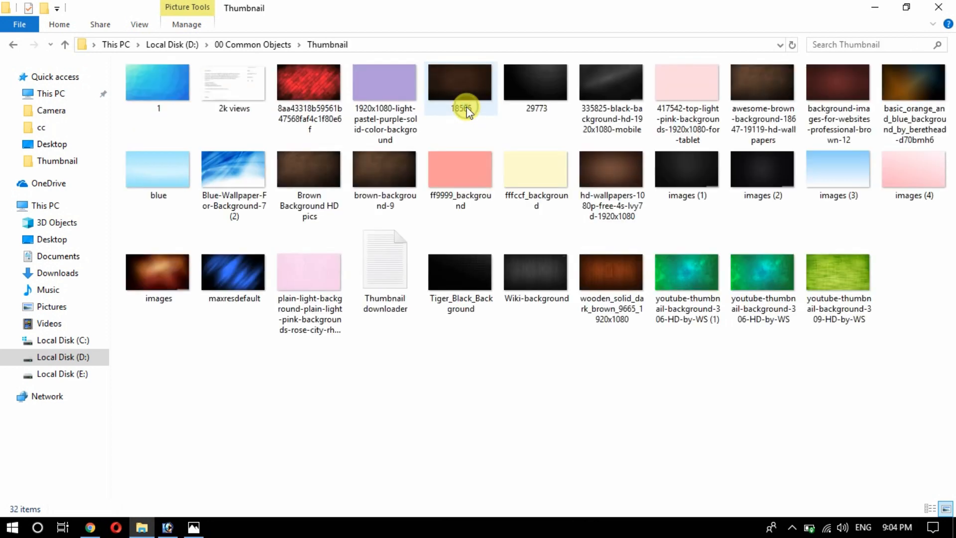
{"action": "left_click", "coordinate": [922, 86]}
{"action": "double_click", "coordinate": [921, 87]}
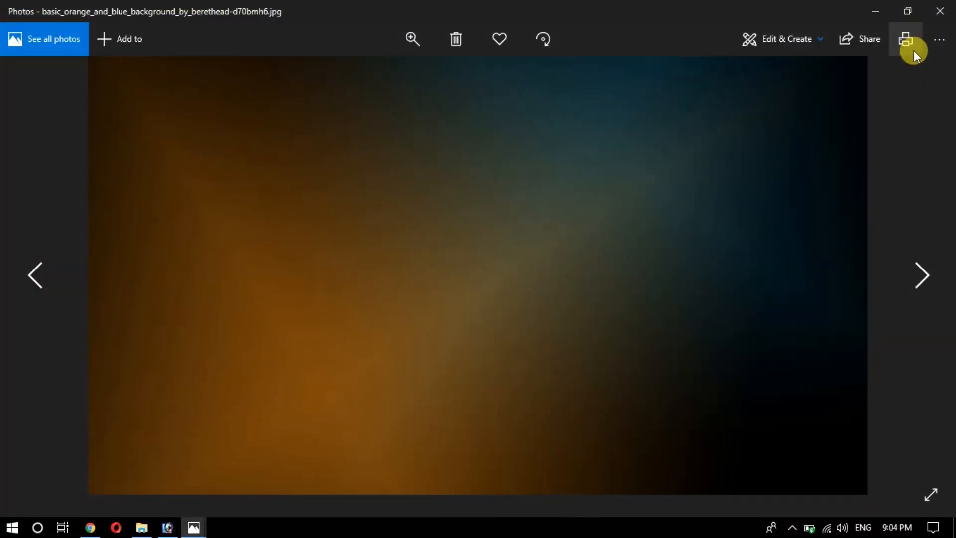
{"action": "left_click", "coordinate": [940, 10]}
Bring the orange and blue background image into Photoshop's Untitled-1 document as a layer and close the source image.
{"action": "left_click_drag", "start_coordinate": [913, 87], "coordinate": [296, 274]}
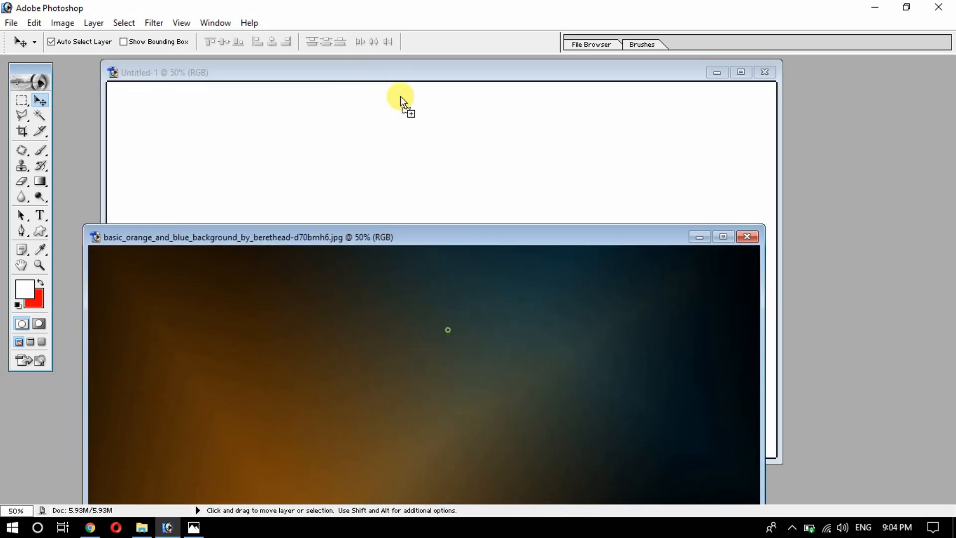
{"action": "left_click_drag", "start_coordinate": [420, 327], "coordinate": [425, 203]}
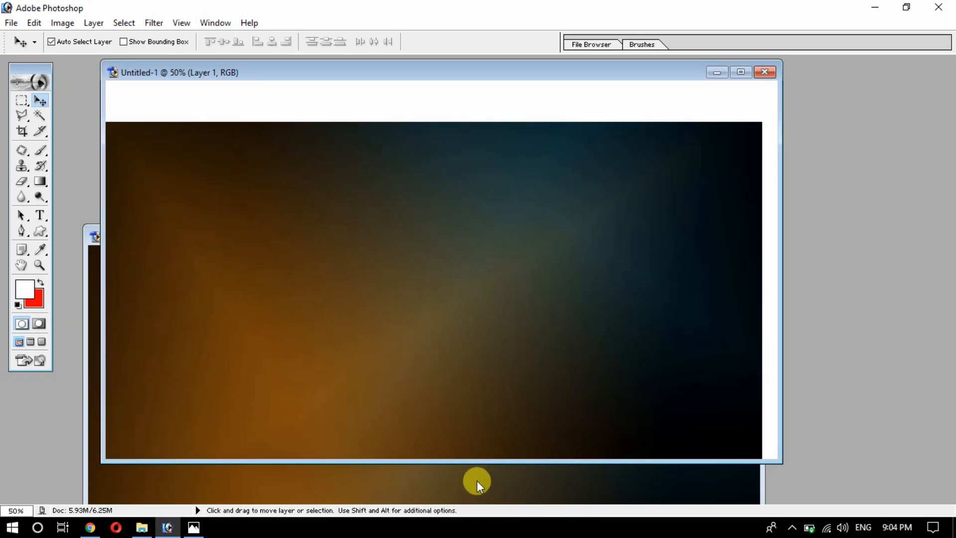
{"action": "left_click", "coordinate": [476, 480]}
{"action": "key", "text": "ctrl+w"}
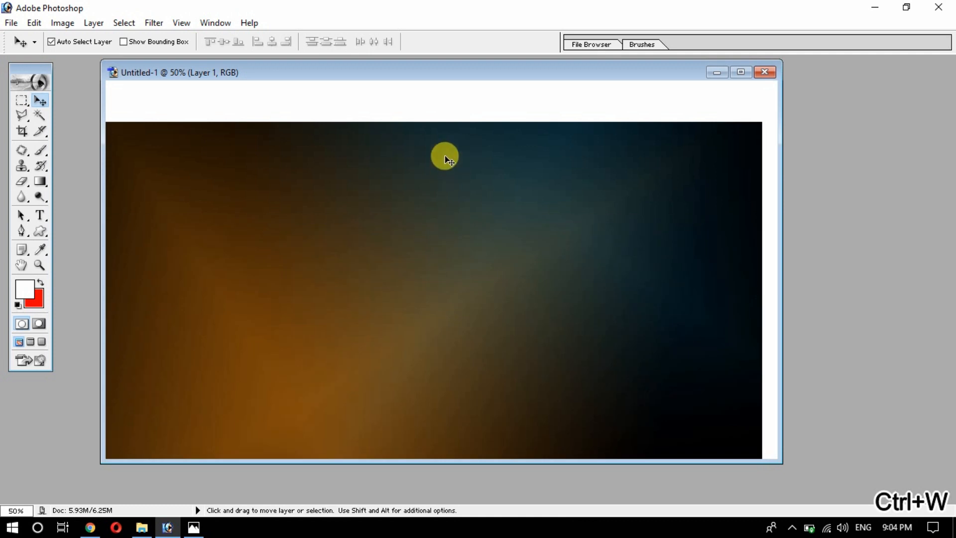
Move the orange and blue background layer up and right to cover the white canvas.
{"action": "left_click_drag", "start_coordinate": [455, 271], "coordinate": [453, 219]}
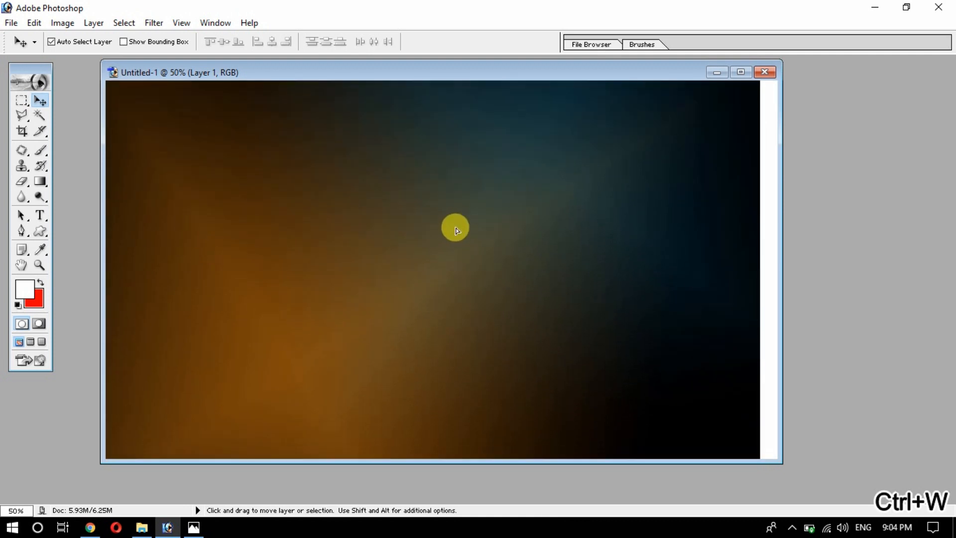
{"action": "left_click_drag", "start_coordinate": [555, 260], "coordinate": [571, 261]}
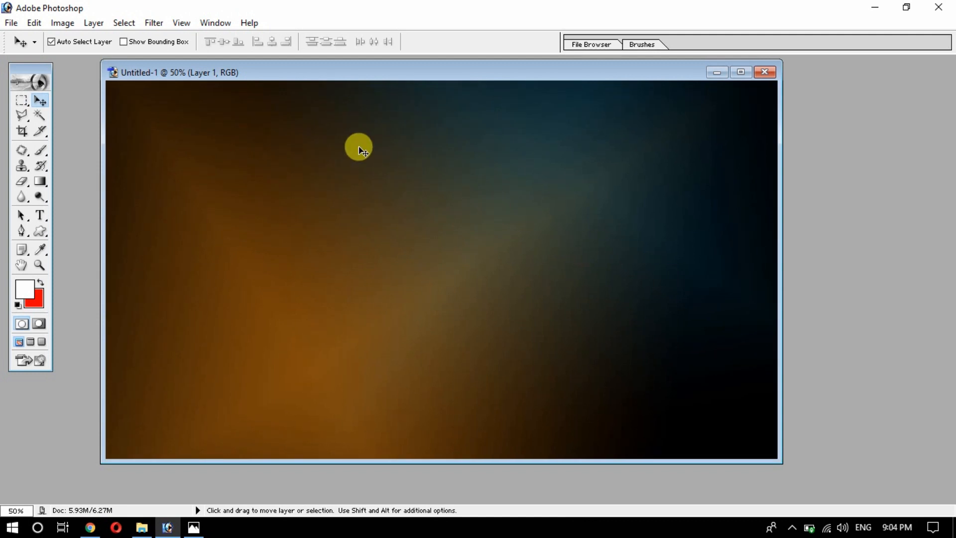
{"action": "left_click_drag", "start_coordinate": [399, 182], "coordinate": [400, 179]}
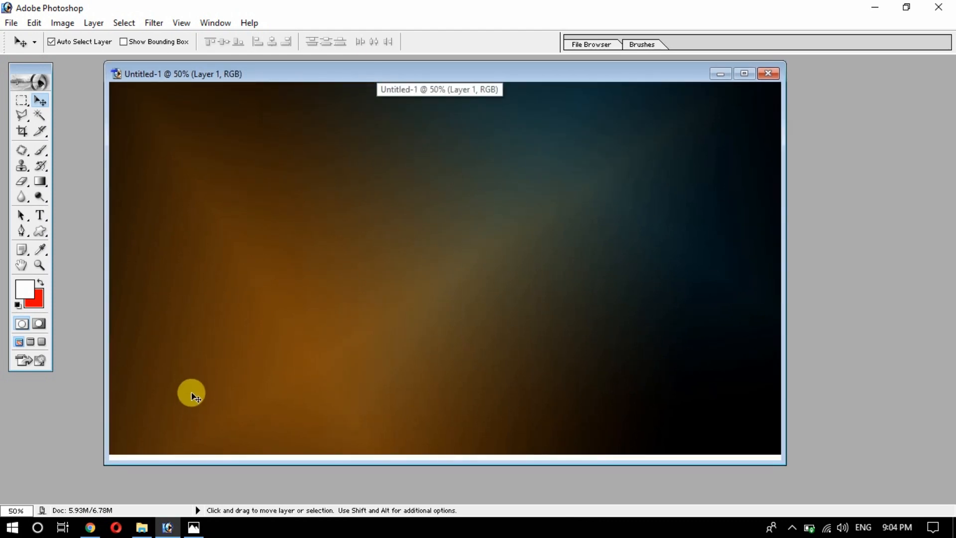
Switch to File Explorer and browse the clipart images in the Vector subfolder of 00 Common Objects with enlarged thumbnails.
{"action": "left_click", "coordinate": [149, 529]}
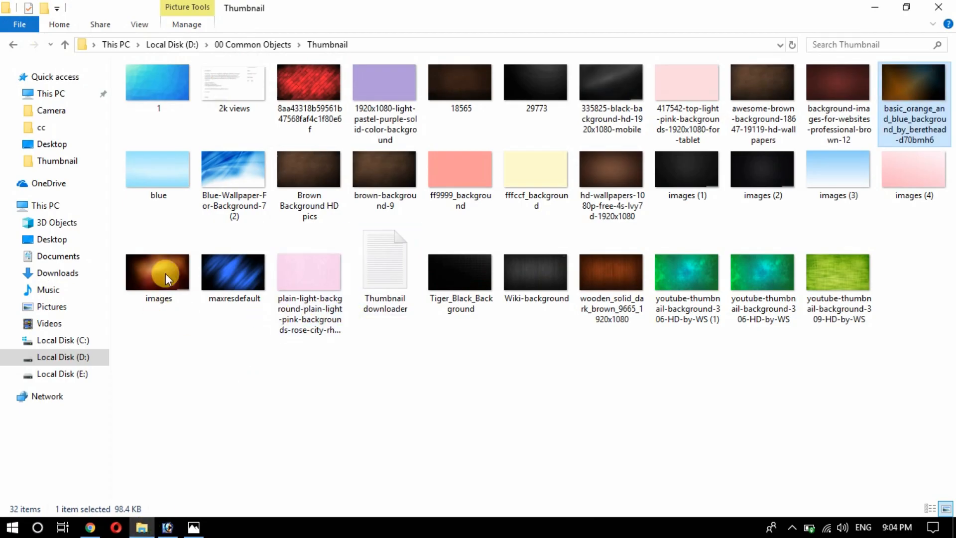
{"action": "left_click", "coordinate": [246, 44]}
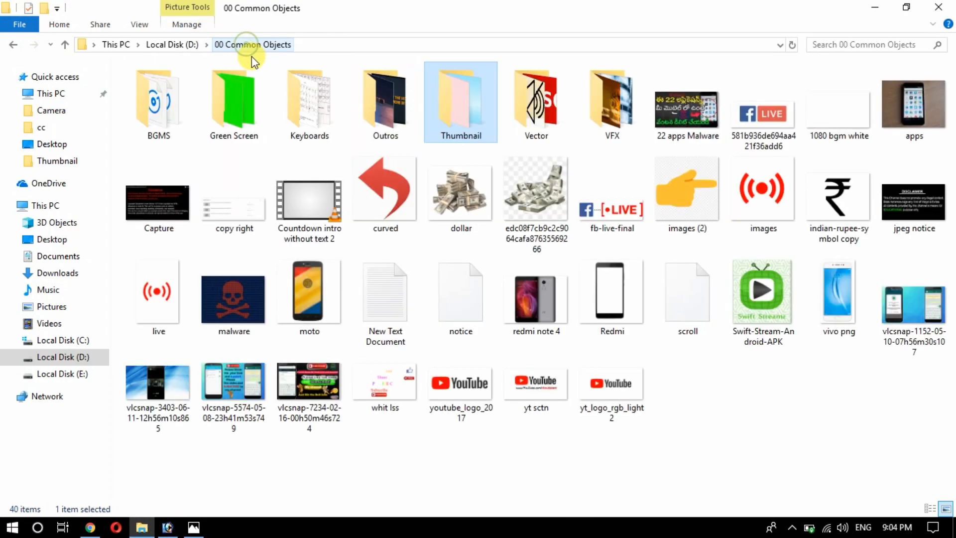
{"action": "double_click", "coordinate": [535, 127]}
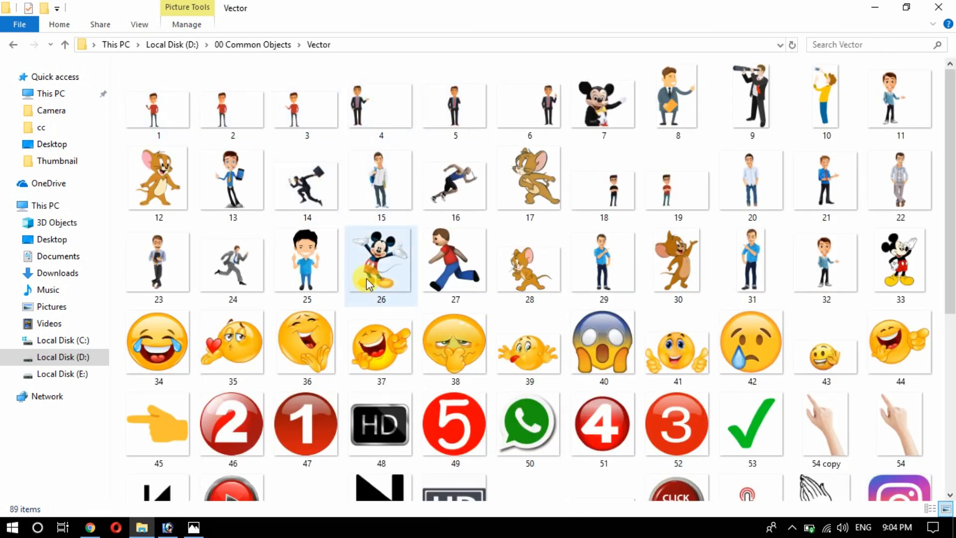
{"action": "scroll", "coordinate": [369, 274], "scroll_direction": "up", "scroll_amount": 3, "text": "ctrl"}
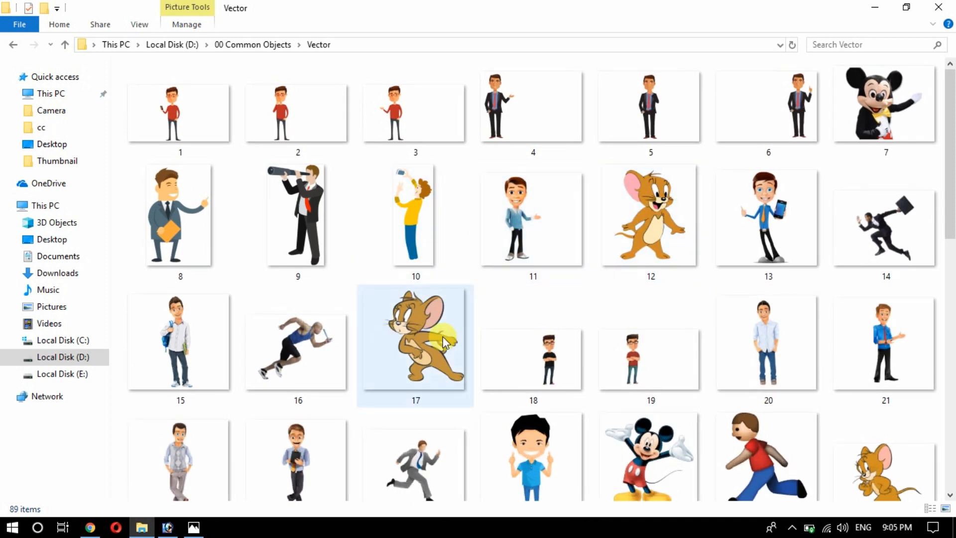
{"action": "scroll", "coordinate": [685, 106], "scroll_direction": "down", "scroll_amount": 15}
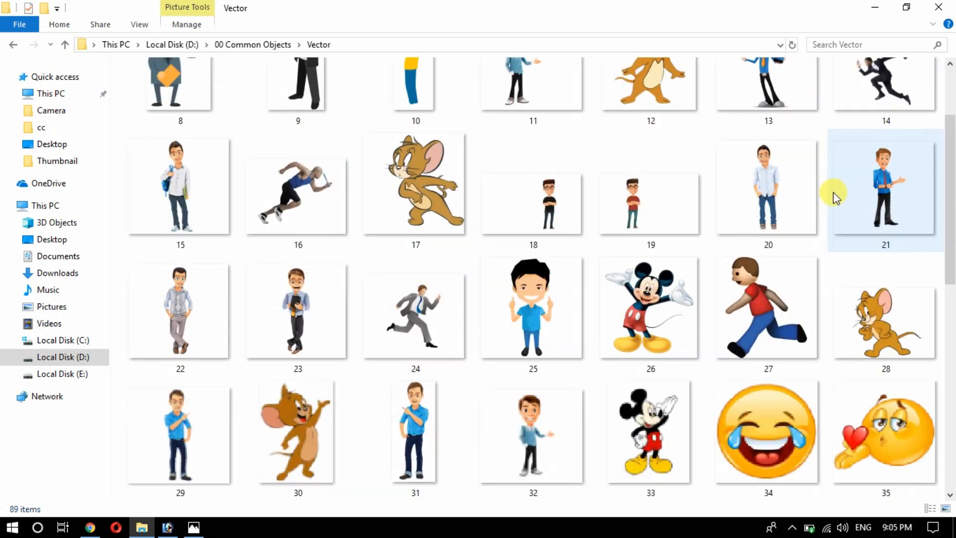
{"action": "scroll", "coordinate": [451, 231], "scroll_direction": "down", "scroll_amount": 2}
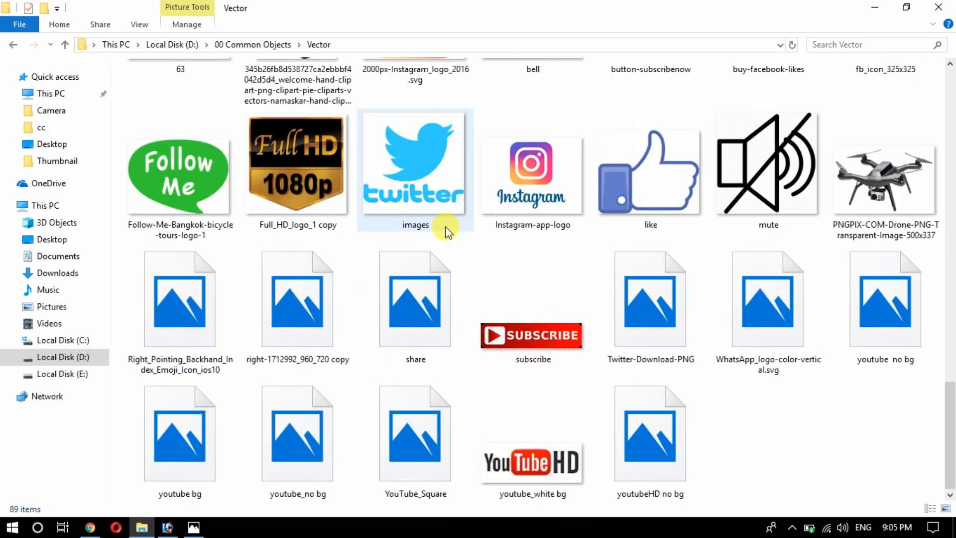
{"action": "scroll", "coordinate": [448, 229], "scroll_direction": "up", "scroll_amount": 6}
{"action": "scroll", "coordinate": [217, 161], "scroll_direction": "down", "scroll_amount": 6}
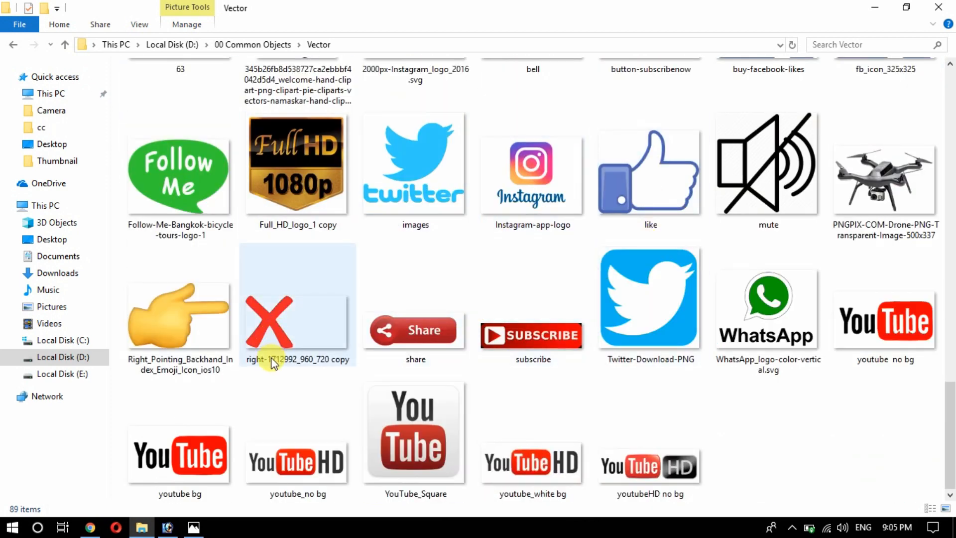
Open clipart 31 of the pointing man from the Vector folder in Photoshop, copy it into Untitled-1 as a layer, and close the source image.
{"action": "scroll", "coordinate": [813, 239], "scroll_direction": "up", "scroll_amount": 6}
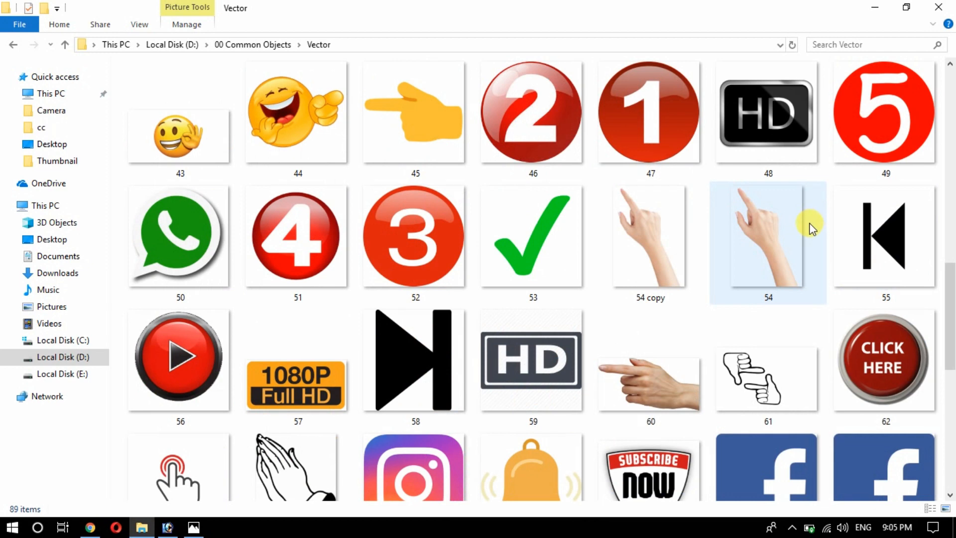
{"action": "scroll", "coordinate": [592, 215], "scroll_direction": "up", "scroll_amount": 3}
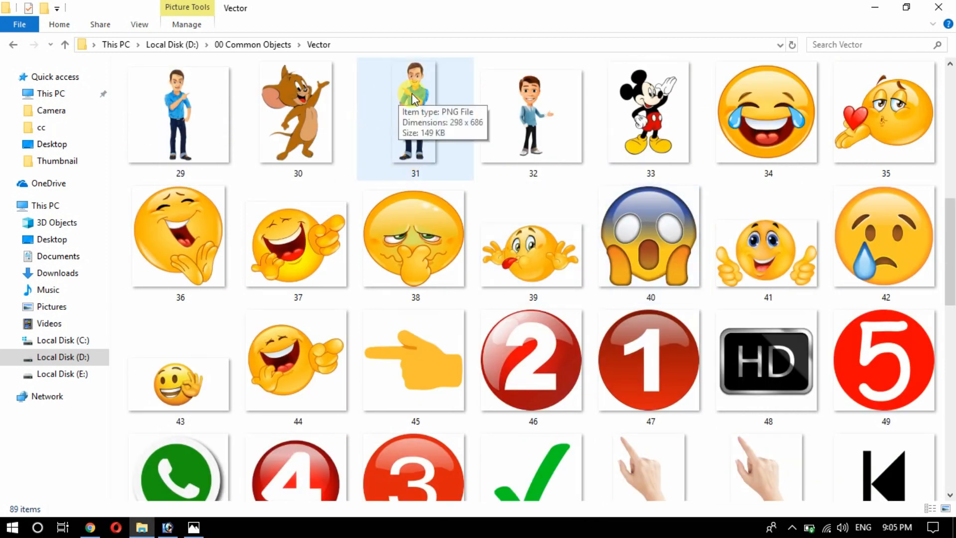
{"action": "left_click_drag", "start_coordinate": [412, 93], "coordinate": [274, 254]}
{"action": "left_click_drag", "start_coordinate": [179, 210], "coordinate": [471, 216]}
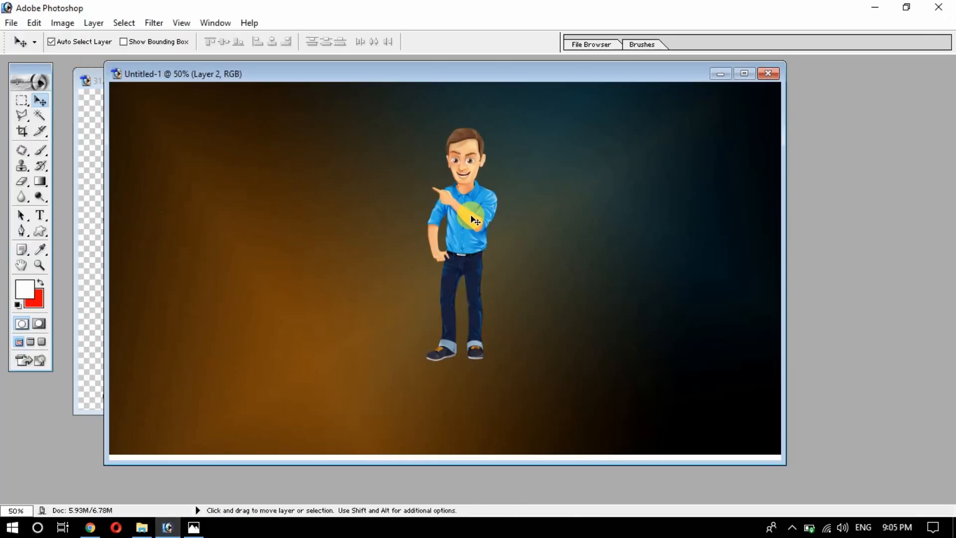
{"action": "left_click", "coordinate": [102, 215]}
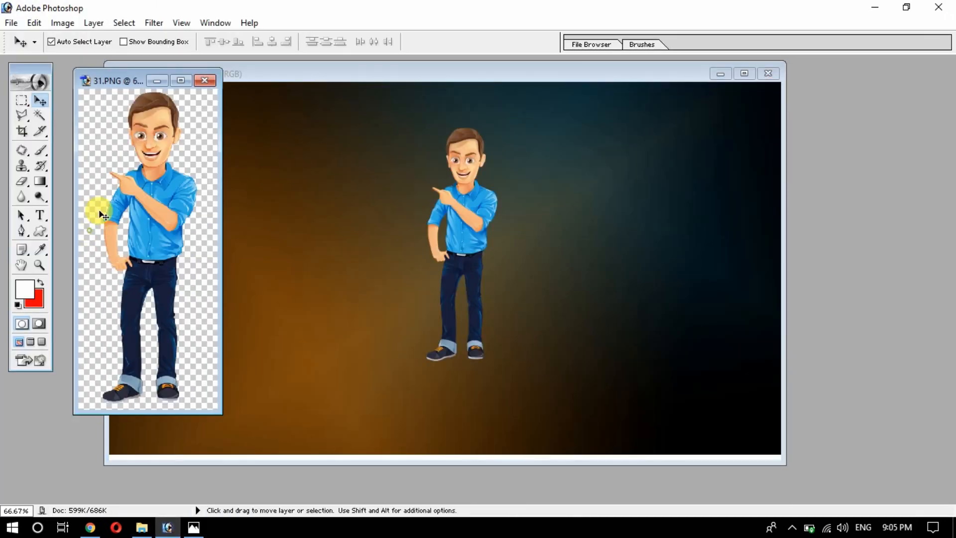
{"action": "left_click", "coordinate": [204, 80]}
Close the Photos window and move the pointing man to the right side of the canvas.
{"action": "left_click", "coordinate": [194, 528]}
{"action": "left_click_drag", "start_coordinate": [197, 533], "coordinate": [194, 511]}
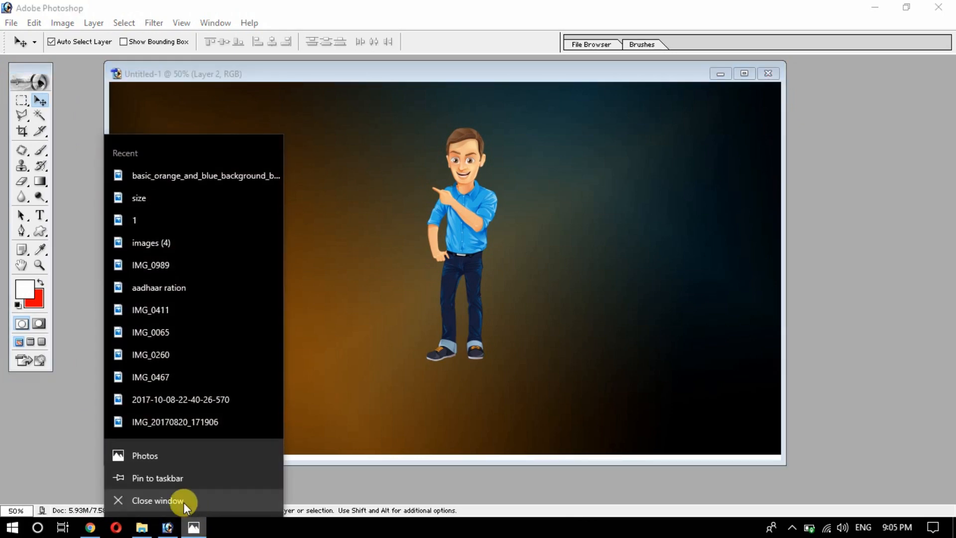
{"action": "left_click", "coordinate": [184, 499]}
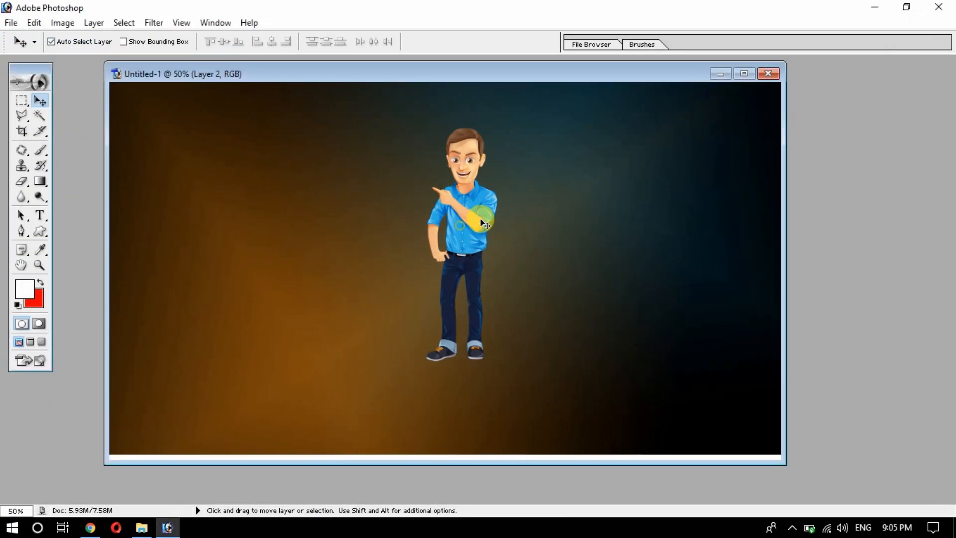
{"action": "left_click_drag", "start_coordinate": [480, 200], "coordinate": [696, 211]}
{"action": "key", "text": "ctrl+t"}
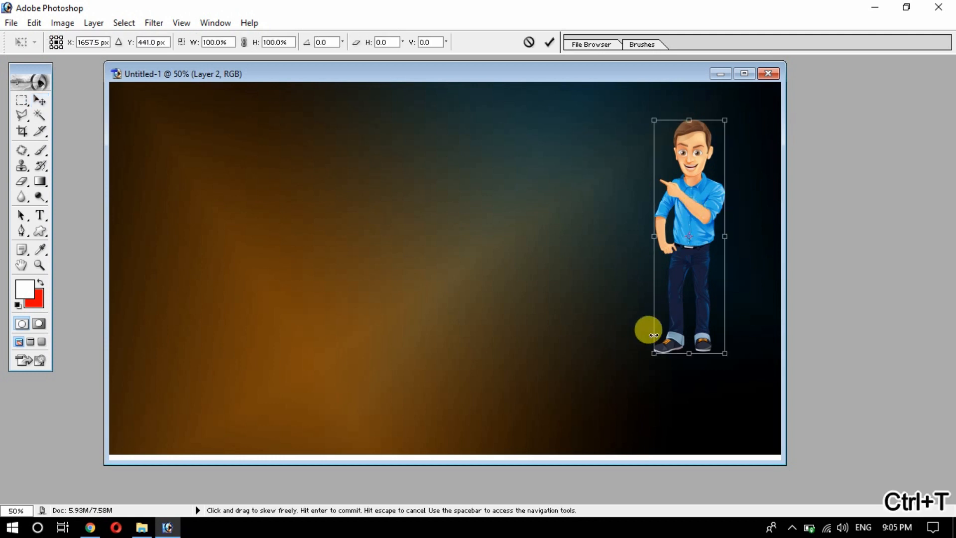
{"action": "left_click_drag", "start_coordinate": [647, 348], "coordinate": [589, 401]}
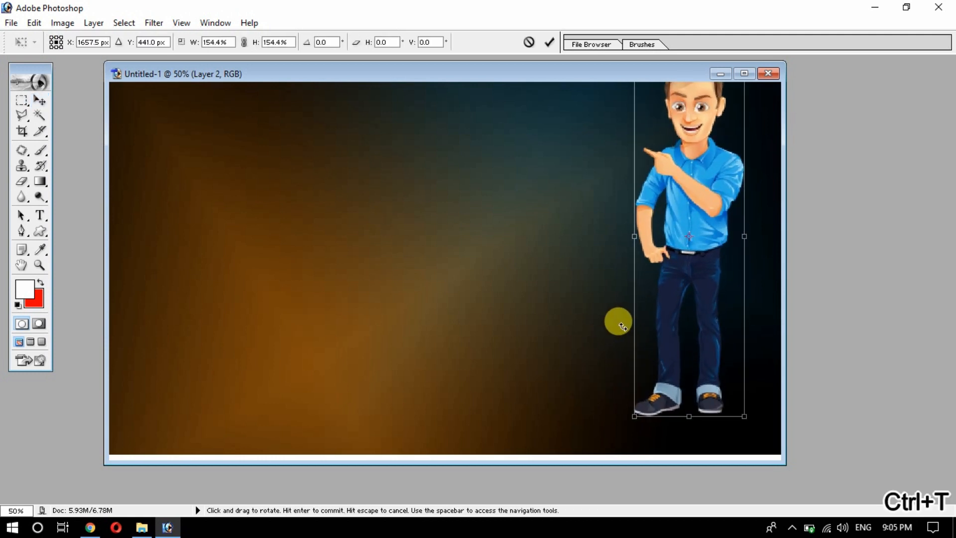
{"action": "key", "text": "Escape"}
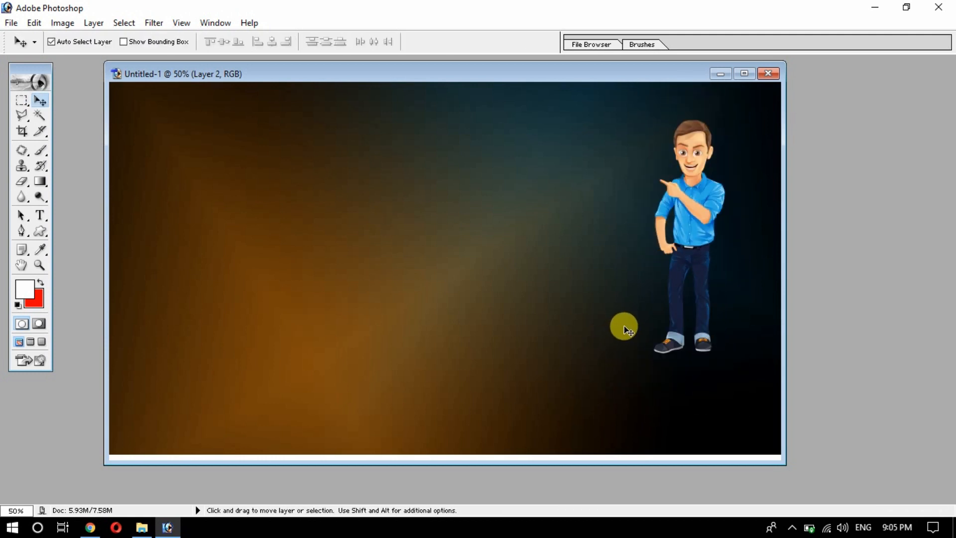
Switch to full screen mode and enlarge the man proportionally so he fills the canvas height at the right, cropped below the waist.
{"action": "key", "text": "f"}
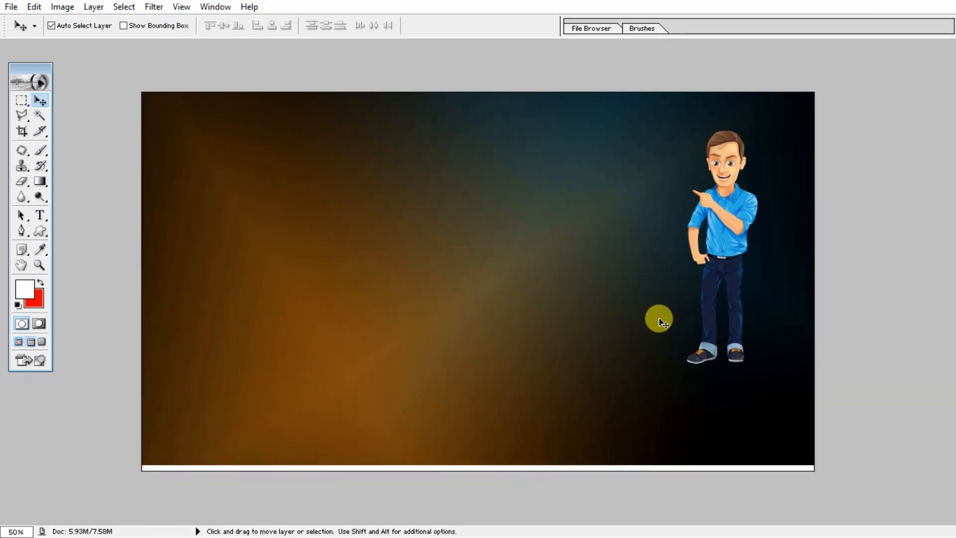
{"action": "key", "text": "ctrl+t"}
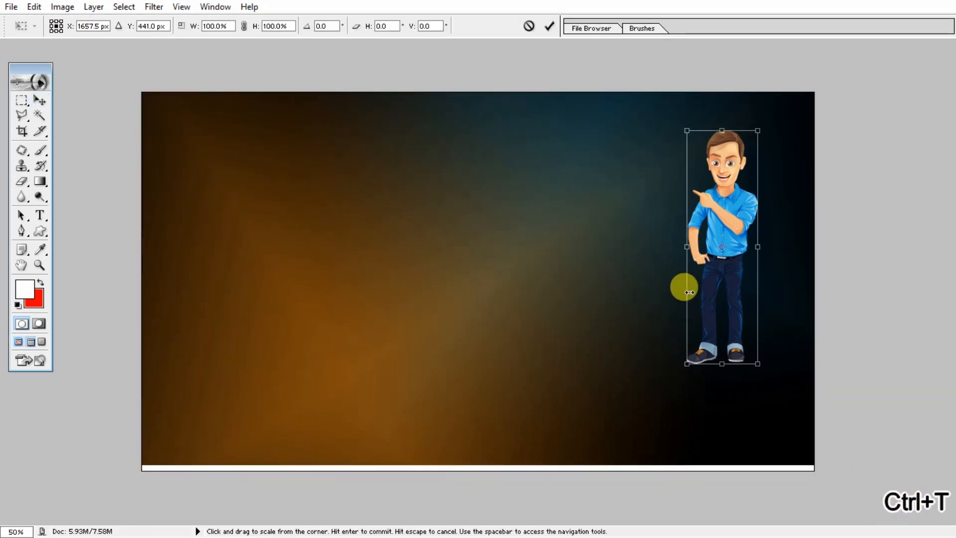
{"action": "left_click_drag", "start_coordinate": [730, 216], "coordinate": [744, 248]}
{"action": "key", "text": "Return"}
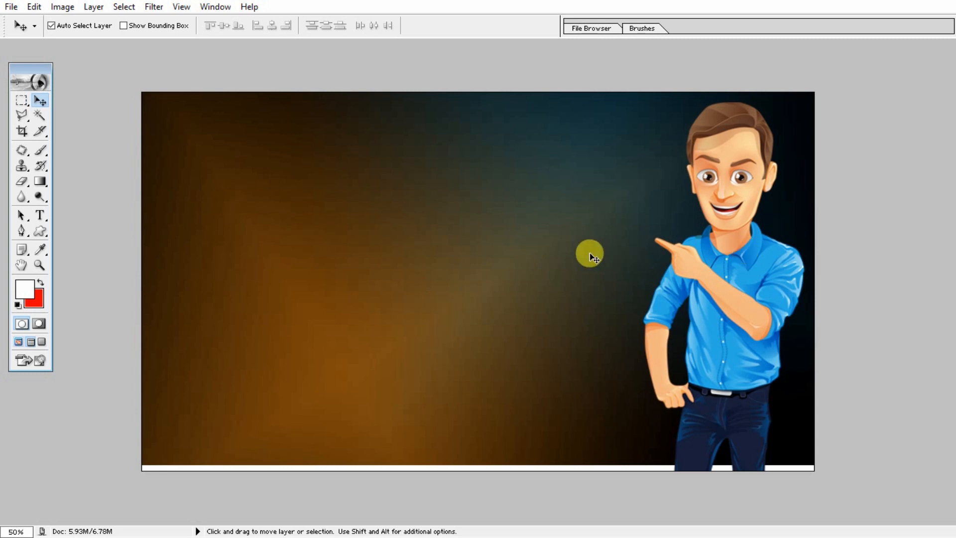
Adjust the orange and blue background layer to cover the white strip along the canvas's lower edge.
{"action": "left_click_drag", "start_coordinate": [573, 240], "coordinate": [532, 315]}
{"action": "key", "text": "ctrl+z"}
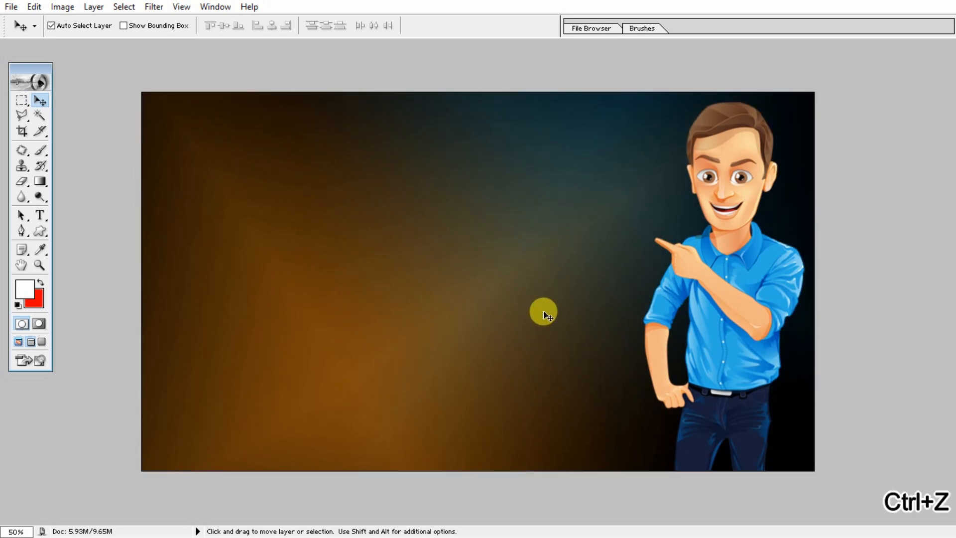
Select the canvas area behind the man with the Polygonal Lasso, bounded by a diagonal edge sloping down toward the right.
{"action": "key", "text": "l"}
{"action": "left_click", "coordinate": [581, 82]}
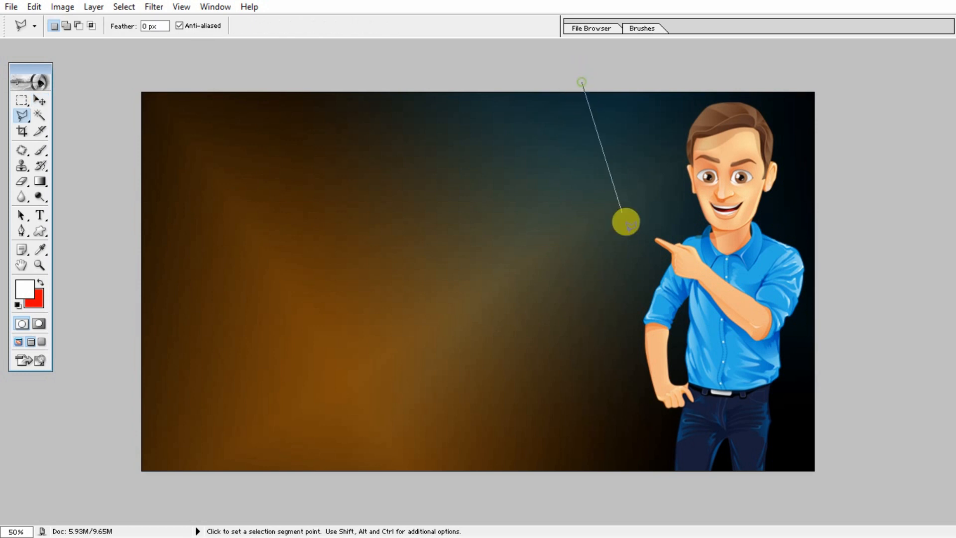
{"action": "left_click", "coordinate": [709, 489]}
{"action": "left_click", "coordinate": [793, 506]}
{"action": "left_click", "coordinate": [923, 463]}
{"action": "left_click", "coordinate": [931, 296]}
{"action": "left_click", "coordinate": [911, 139]}
{"action": "left_click", "coordinate": [845, 67]}
{"action": "left_click", "coordinate": [715, 52]}
{"action": "key", "text": "v"}
Feather the selection by 1.5 pixels, fill it with the white foreground color on the background layer, and deselect.
{"action": "key", "text": "ctrl+alt+d"}
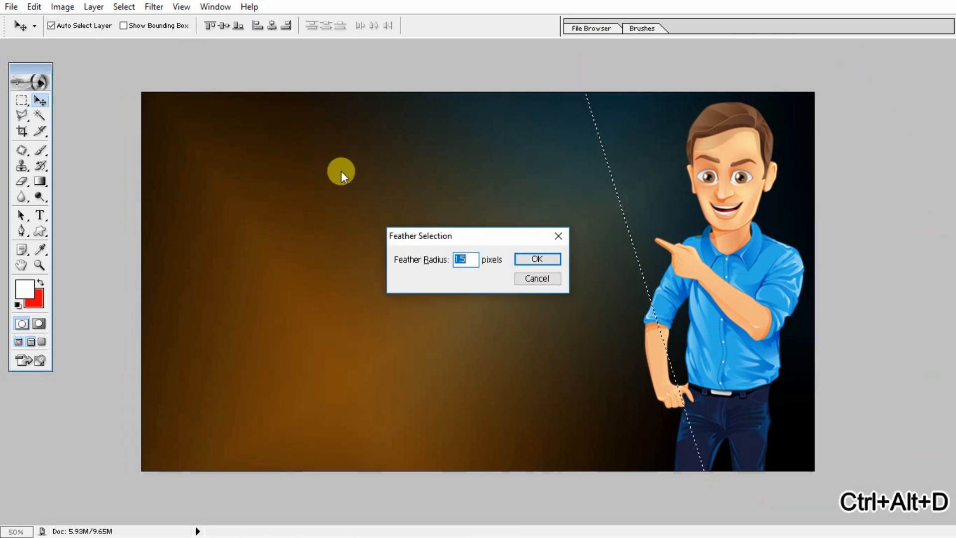
{"action": "key", "text": "Return"}
{"action": "key", "text": "alt+BackSpace"}
{"action": "key", "text": "ctrl+d"}
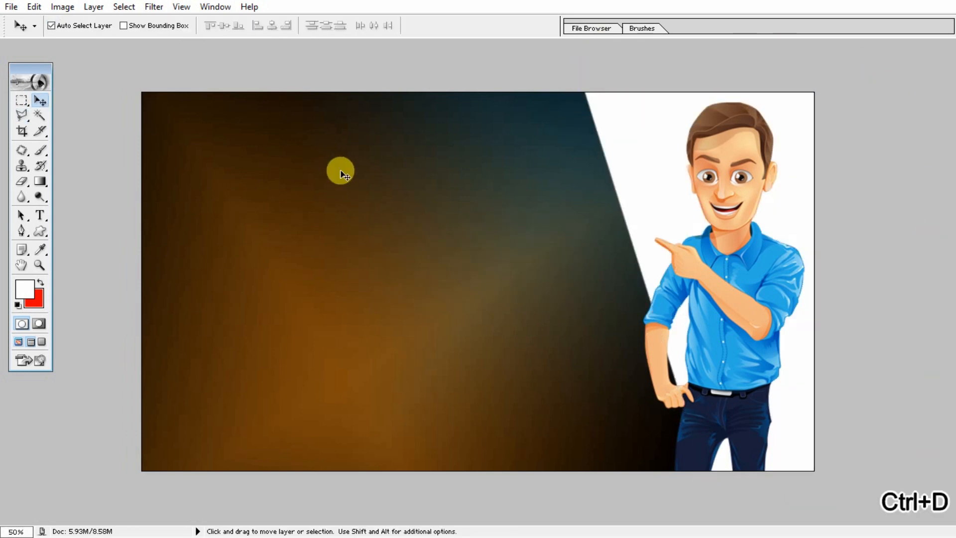
Nudge the man slightly to the right and add a black 6 px outside Stroke layer style to him.
{"action": "left_click_drag", "start_coordinate": [733, 294], "coordinate": [748, 295]}
{"action": "left_click", "coordinate": [95, 7]}
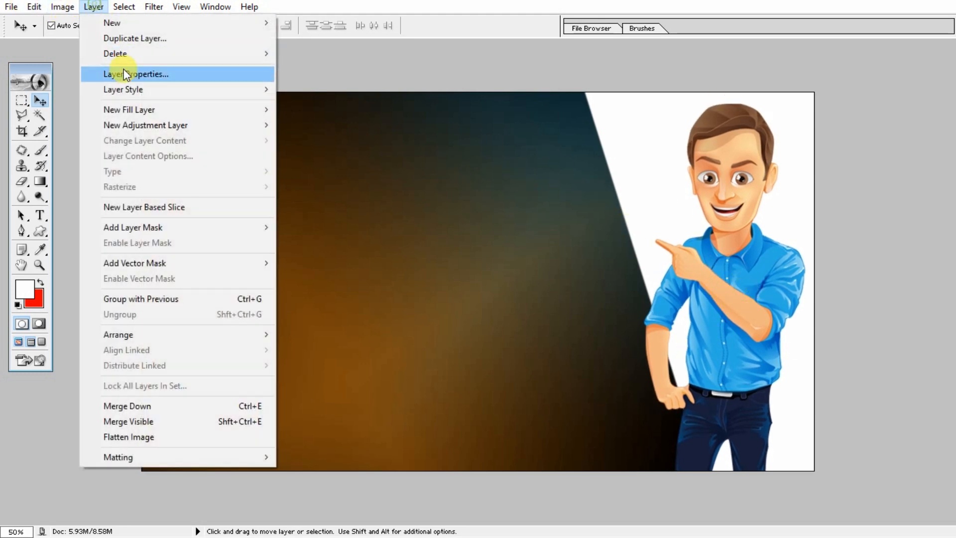
{"action": "mouse_move", "coordinate": [128, 90]}
{"action": "left_click", "coordinate": [340, 255]}
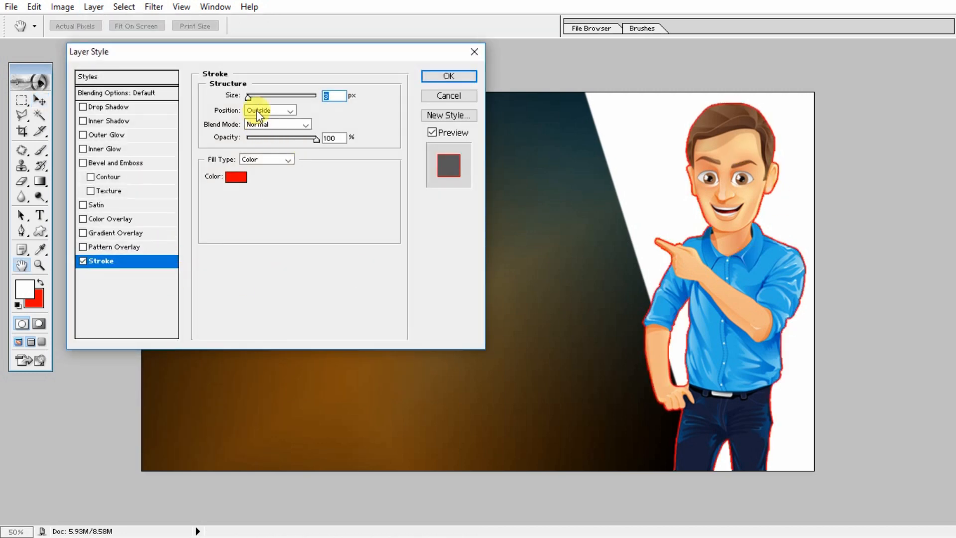
{"action": "left_click_drag", "start_coordinate": [249, 97], "coordinate": [255, 97]}
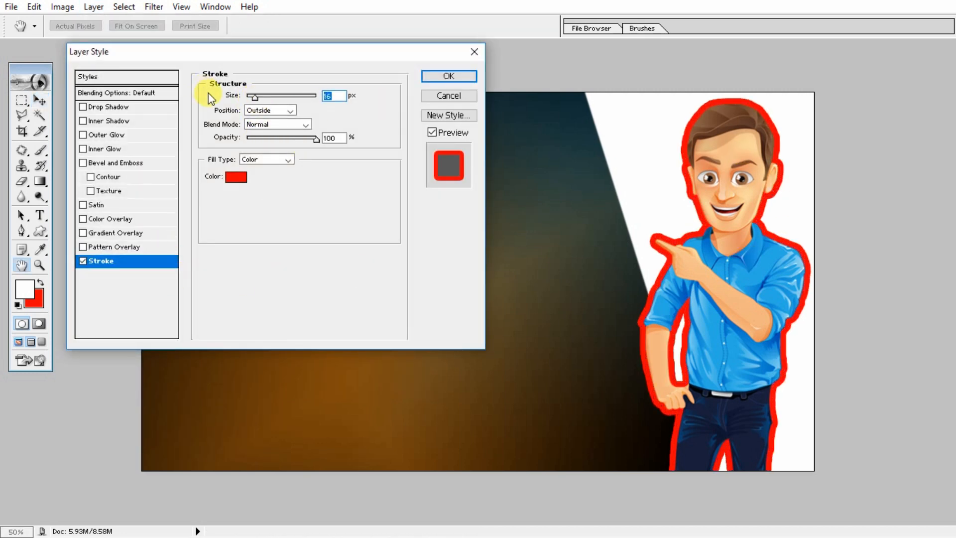
{"action": "left_click", "coordinate": [232, 177]}
{"action": "left_click_drag", "start_coordinate": [175, 280], "coordinate": [292, 383]}
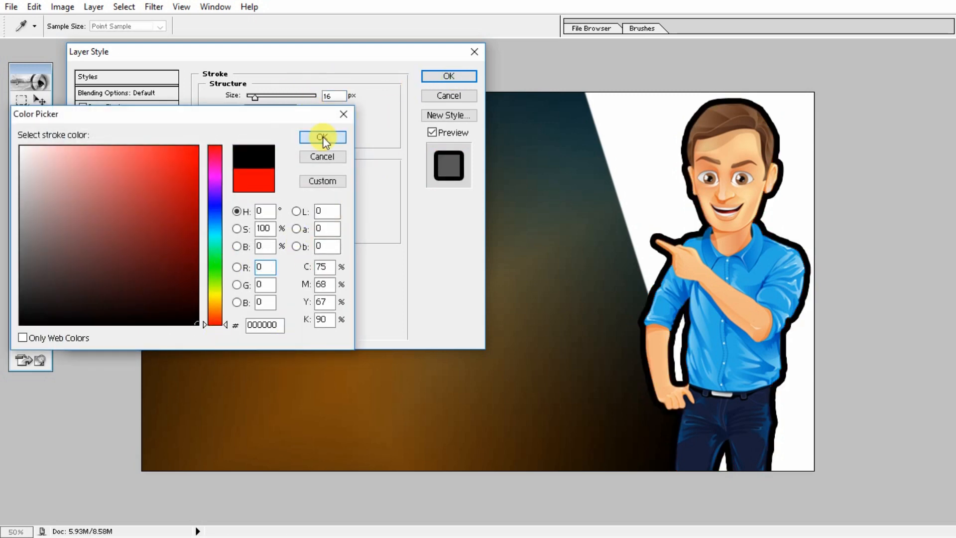
{"action": "left_click", "coordinate": [305, 134]}
{"action": "left_click_drag", "start_coordinate": [254, 97], "coordinate": [250, 97]}
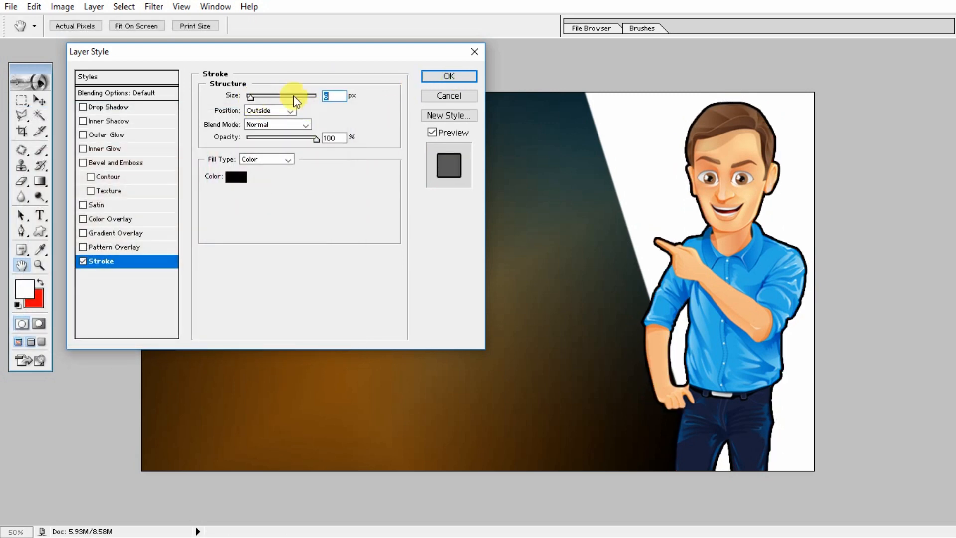
{"action": "left_click", "coordinate": [437, 76]}
Make the orange and blue background layer active and return to the standard screen mode.
{"action": "mouse_move", "coordinate": [410, 205]}
{"action": "left_mouse_down"}
{"action": "mouse_move", "coordinate": [420, 202]}
{"action": "mouse_move", "coordinate": [413, 205]}
{"action": "left_mouse_up"}
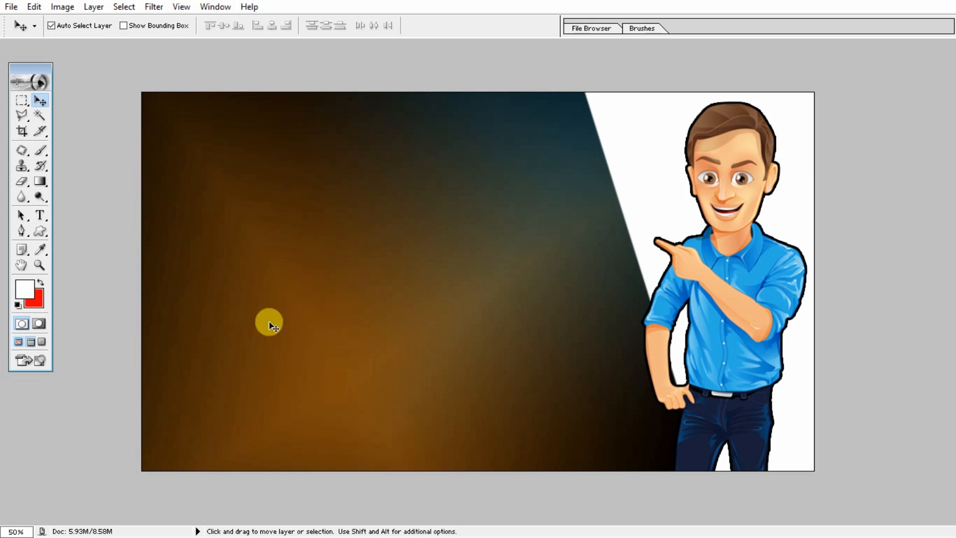
{"action": "key", "text": "f"}
{"action": "key", "text": "f"}
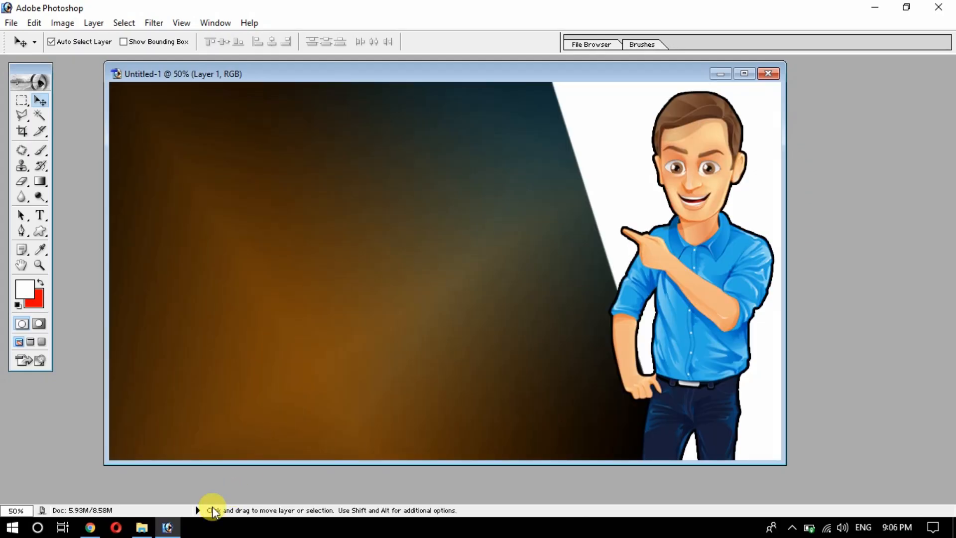
Switch to File Explorer and open the "youtube no bg" logo from the Vector folder in Photoshop.
{"action": "left_click", "coordinate": [142, 529]}
{"action": "scroll", "coordinate": [561, 384], "scroll_direction": "down", "scroll_amount": 10}
{"action": "left_click", "coordinate": [274, 457]}
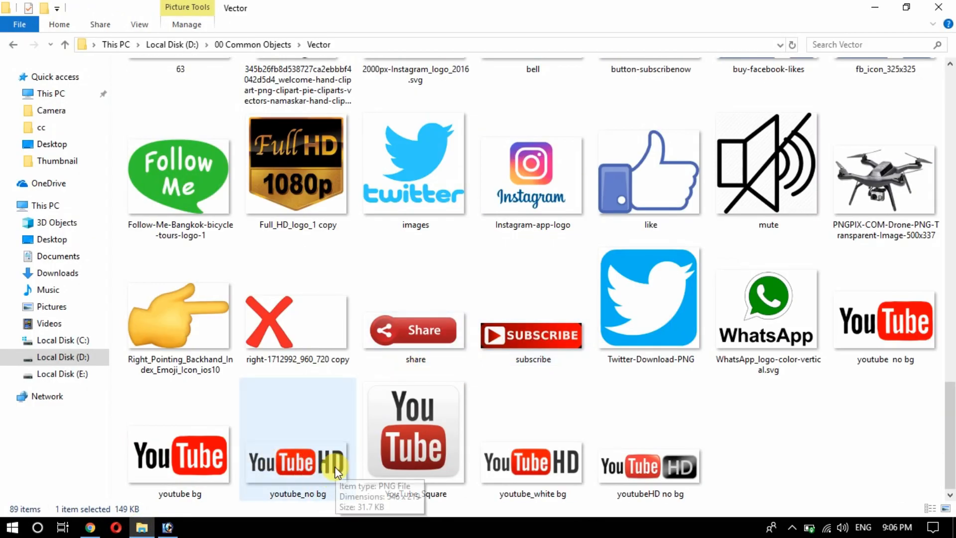
{"action": "left_click", "coordinate": [544, 474]}
{"action": "left_click", "coordinate": [166, 453]}
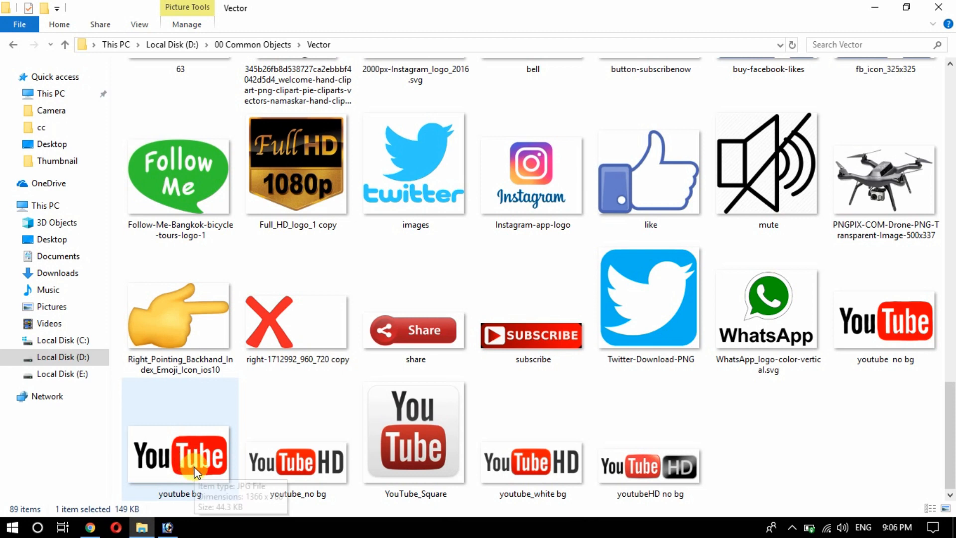
{"action": "left_click", "coordinate": [902, 336]}
{"action": "left_click_drag", "start_coordinate": [897, 344], "coordinate": [185, 401]}
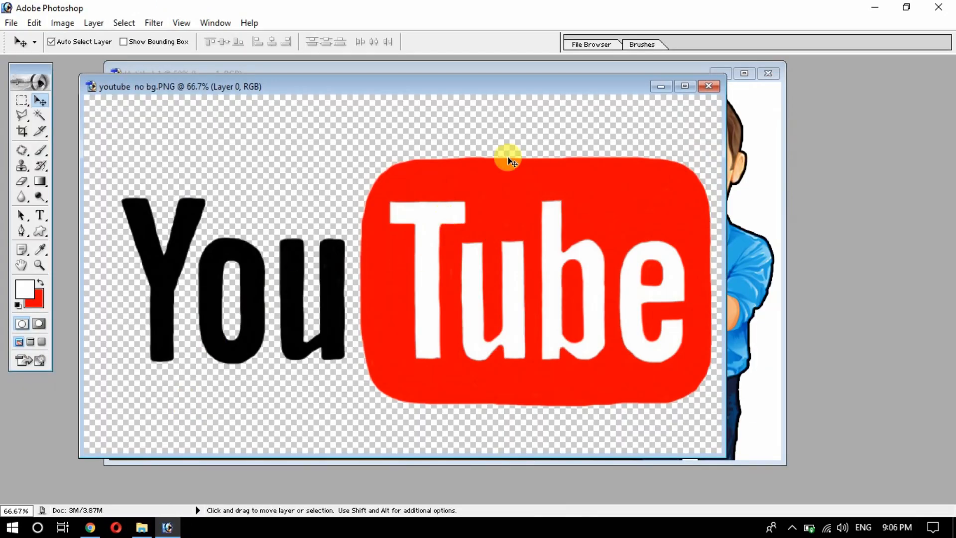
Copy the YouTube logo into Untitled-1 as a layer and close the logo's source image.
{"action": "left_click_drag", "start_coordinate": [437, 239], "coordinate": [433, 97]}
{"action": "left_click", "coordinate": [93, 326]}
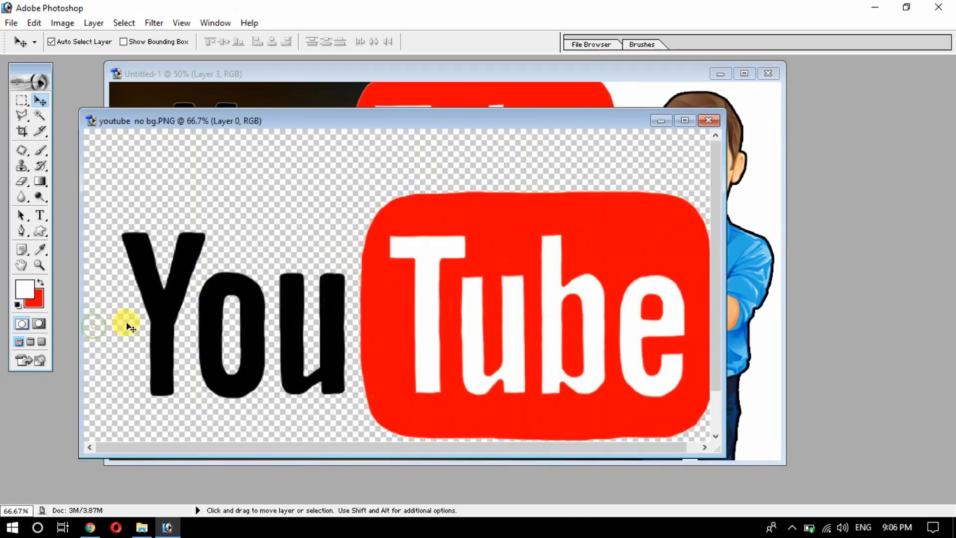
{"action": "key", "text": "ctrl+w"}
Scale the YouTube logo down proportionally and place it in the upper left area of the canvas.
{"action": "left_click_drag", "start_coordinate": [426, 171], "coordinate": [441, 214]}
{"action": "key", "text": "ctrl+t"}
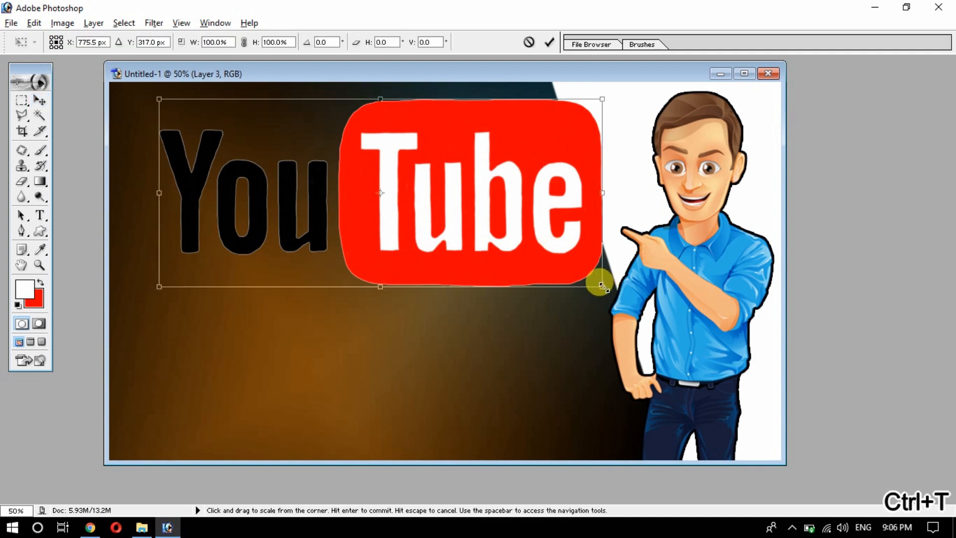
{"action": "left_click_drag", "start_coordinate": [601, 279], "coordinate": [330, 177]}
{"action": "key", "text": "Return"}
{"action": "left_click_drag", "start_coordinate": [243, 159], "coordinate": [233, 159]}
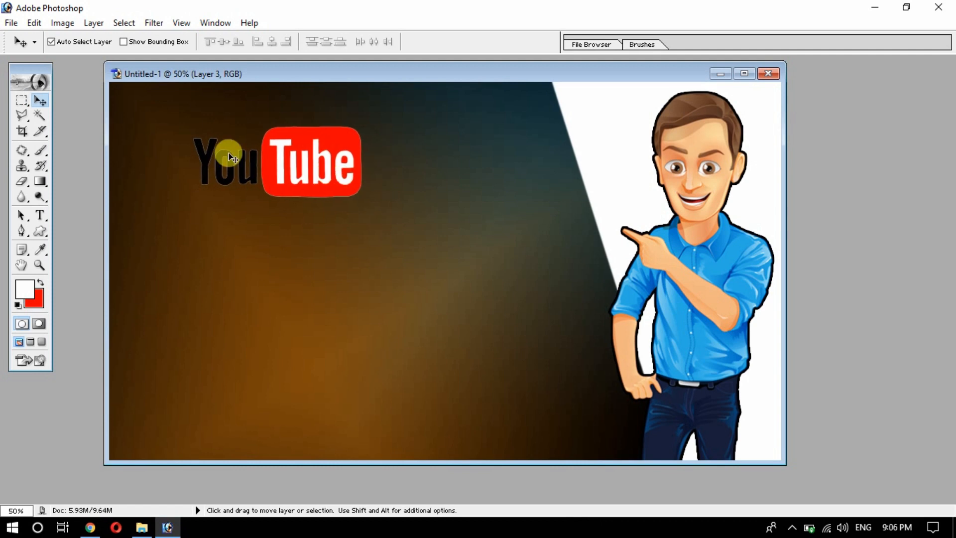
Add a white 18 px outside Stroke layer style to the YouTube logo.
{"action": "left_click", "coordinate": [94, 22]}
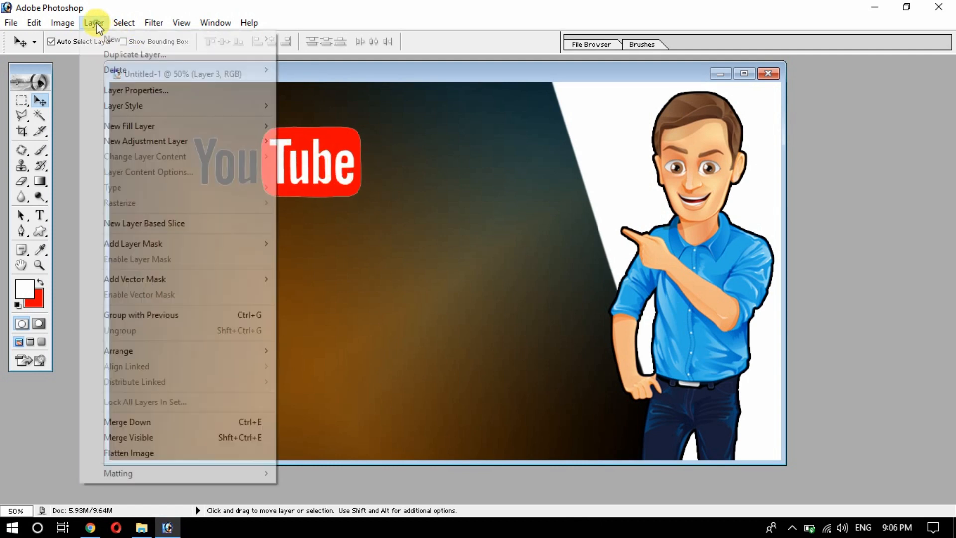
{"action": "mouse_move", "coordinate": [127, 105]}
{"action": "left_click", "coordinate": [309, 264]}
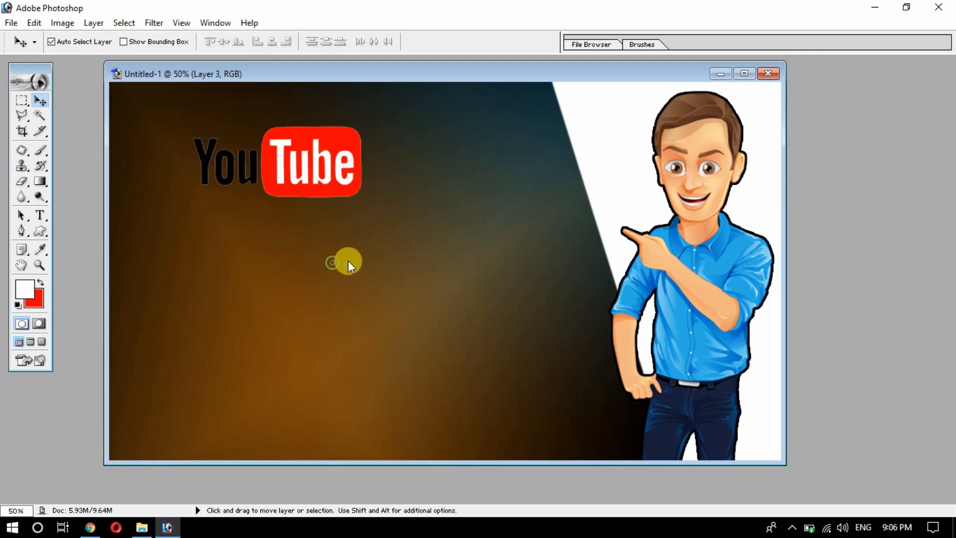
{"action": "left_click_drag", "start_coordinate": [242, 51], "coordinate": [662, 62]}
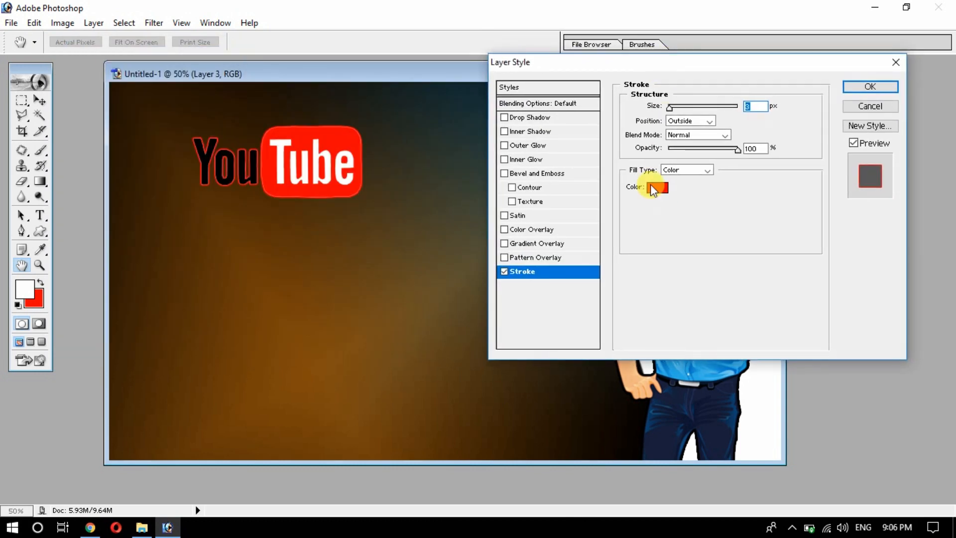
{"action": "left_click", "coordinate": [656, 188]}
{"action": "left_click_drag", "start_coordinate": [154, 177], "coordinate": [20, 146]}
{"action": "left_click_drag", "start_coordinate": [125, 114], "coordinate": [678, 109]}
{"action": "left_click", "coordinate": [835, 137]}
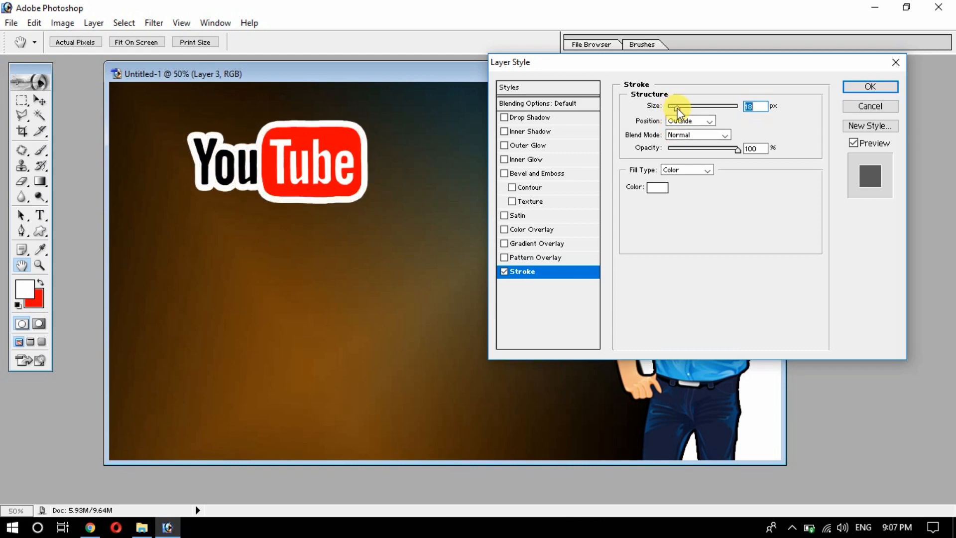
{"action": "left_click", "coordinate": [870, 87]}
Shrink the outlined YouTube logo slightly and shift it a little to the right.
{"action": "key", "text": "v"}
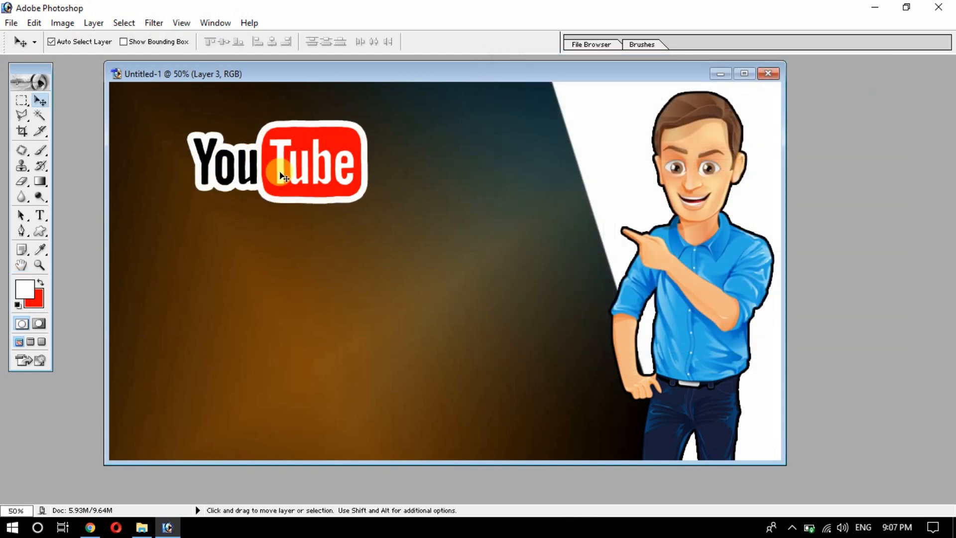
{"action": "key", "text": "ctrl+t"}
{"action": "left_click_drag", "start_coordinate": [359, 197], "coordinate": [342, 188]}
{"action": "key", "text": "Return"}
{"action": "left_click_drag", "start_coordinate": [257, 169], "coordinate": [264, 171]}
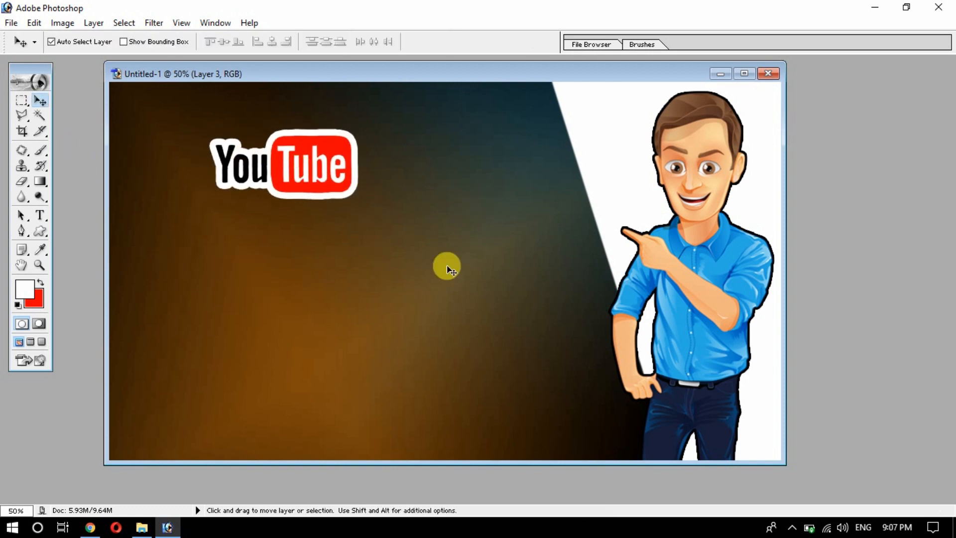
Move the YouTube logo right and slightly up, and add the black text "Thumbnails" in Dosis SemiBold below it.
{"action": "left_click_drag", "start_coordinate": [312, 168], "coordinate": [365, 154]}
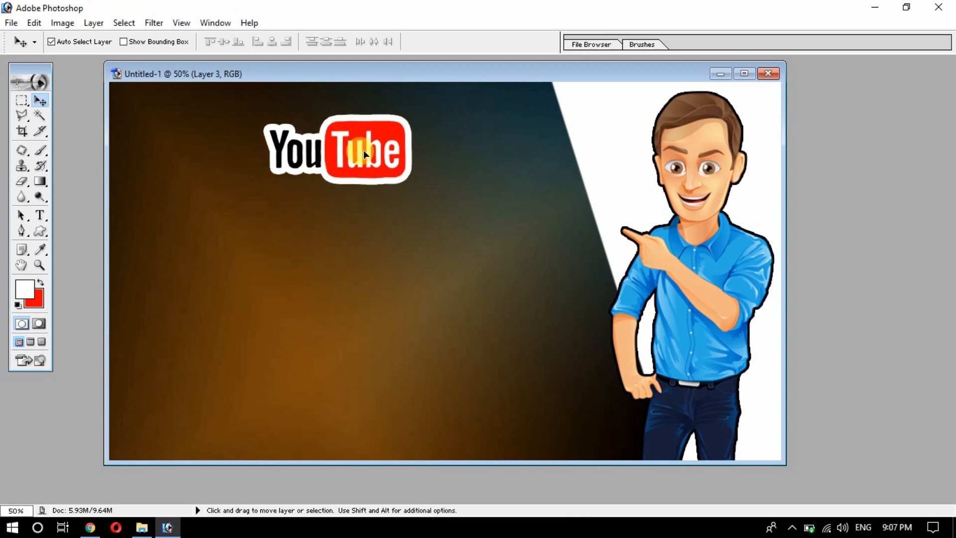
{"action": "key", "text": "t"}
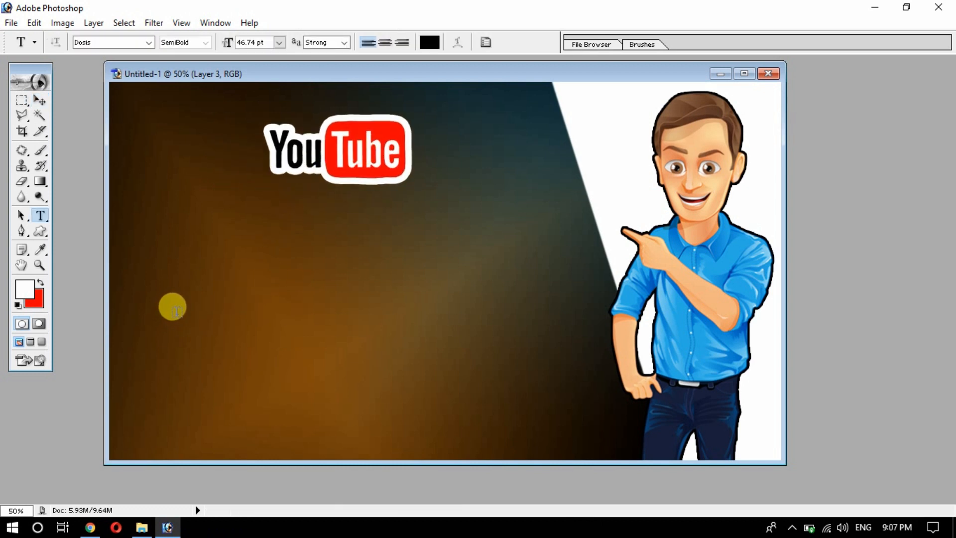
{"action": "left_click", "coordinate": [176, 312]}
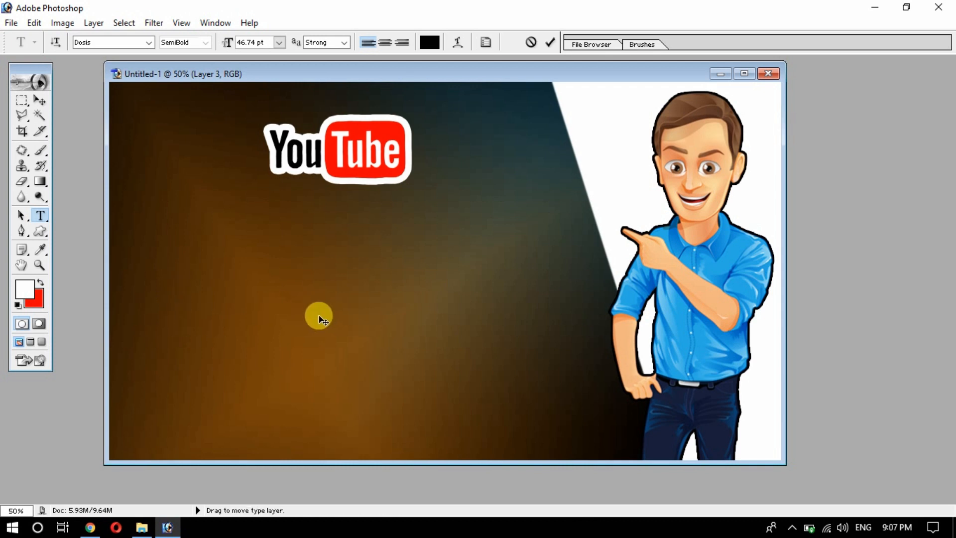
{"action": "type", "text": "Thumbnails"}
{"action": "key", "text": "ctrl+Return"}
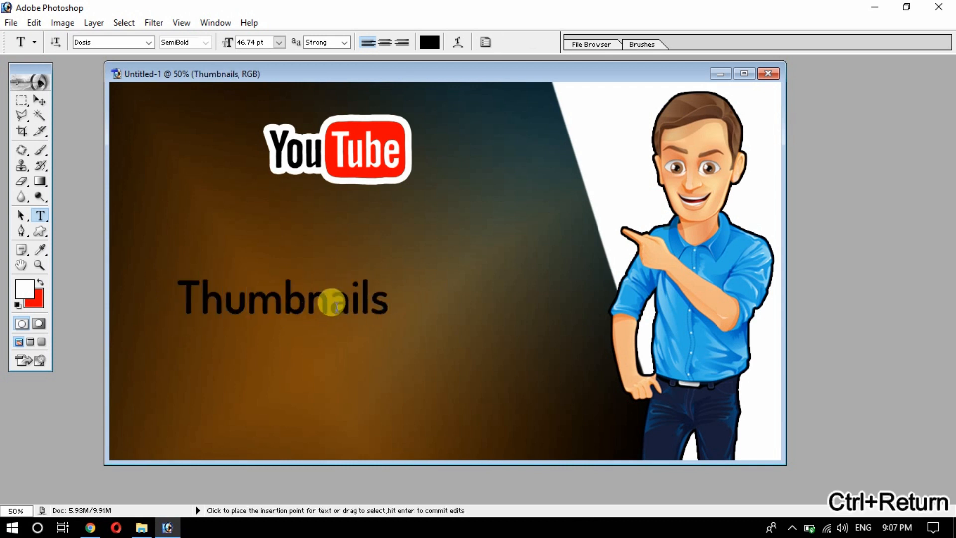
{"action": "double_click", "coordinate": [333, 304]}
{"action": "key", "text": "ctrl+a"}
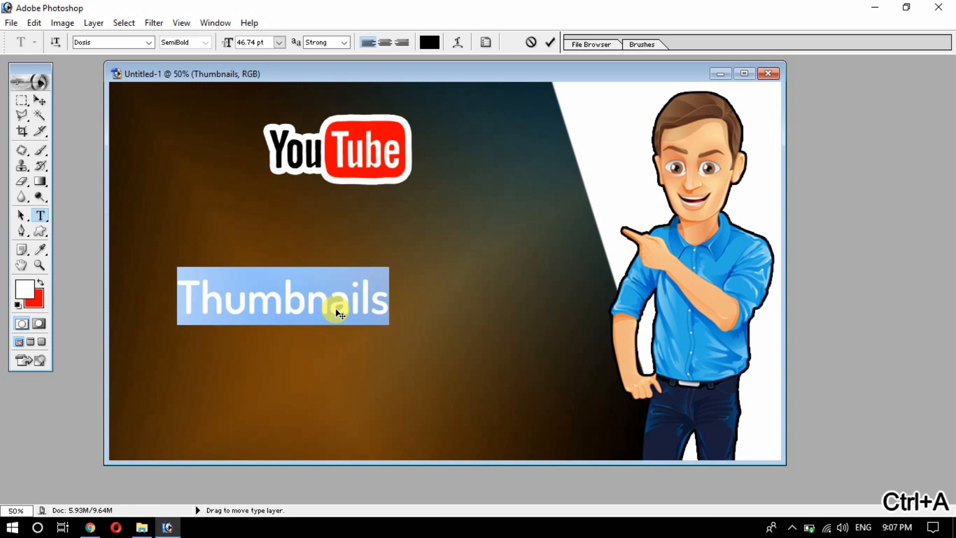
{"action": "left_click", "coordinate": [354, 299]}
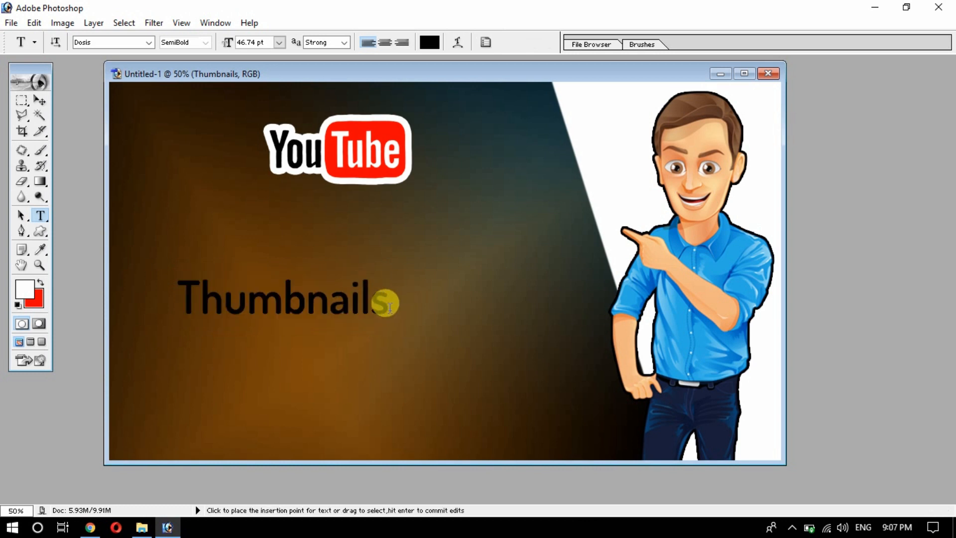
{"action": "left_click_drag", "start_coordinate": [388, 302], "coordinate": [145, 292]}
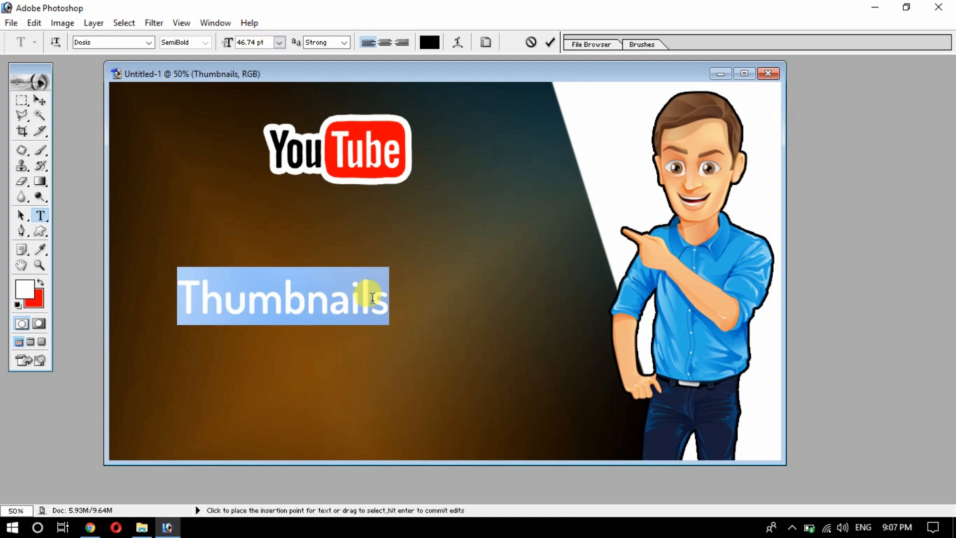
{"action": "key", "text": "ctrl+t"}
{"action": "left_click", "coordinate": [393, 268]}
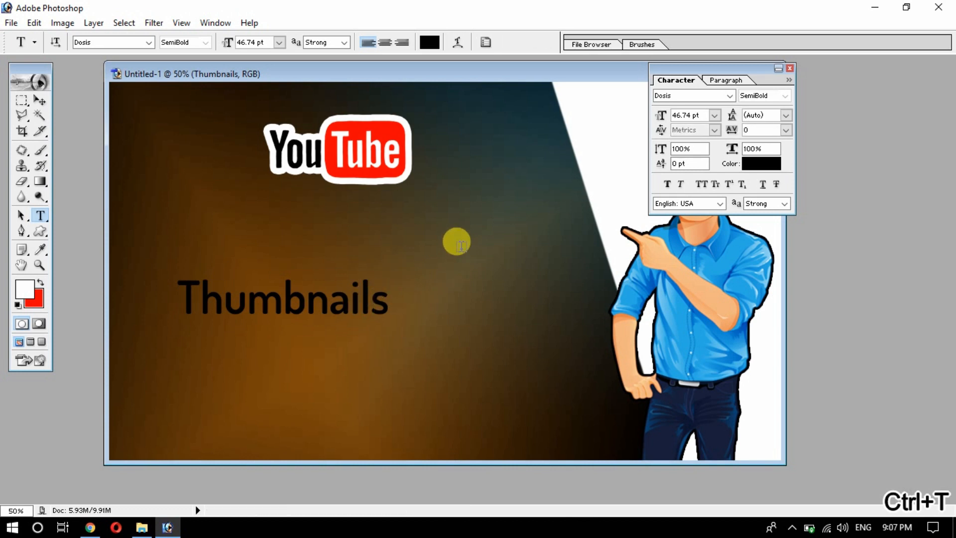
{"action": "left_click", "coordinate": [789, 67]}
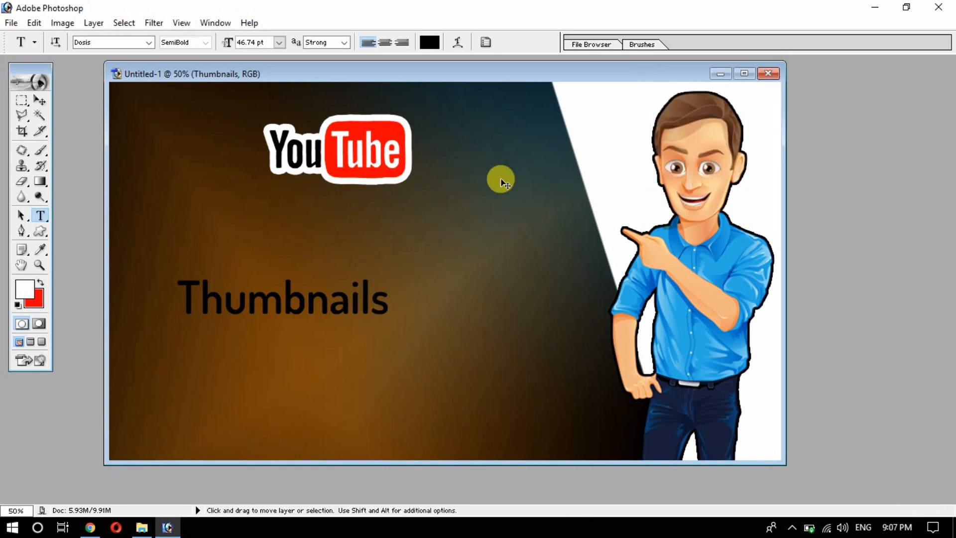
Scale the Thumbnails text up proportionally to about 116.7% around its centre.
{"action": "key", "text": "ctrl+t"}
{"action": "left_click_drag", "start_coordinate": [389, 274], "coordinate": [403, 267]}
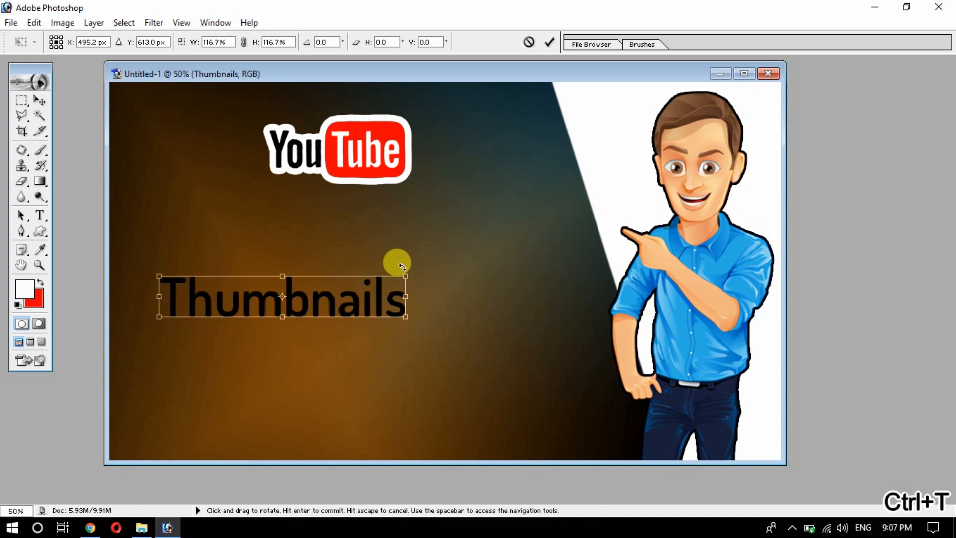
{"action": "key", "text": "Return"}
Try larger and smaller font sizes on the whole Thumbnails text, settling on 58.53 pt.
{"action": "left_click", "coordinate": [372, 301]}
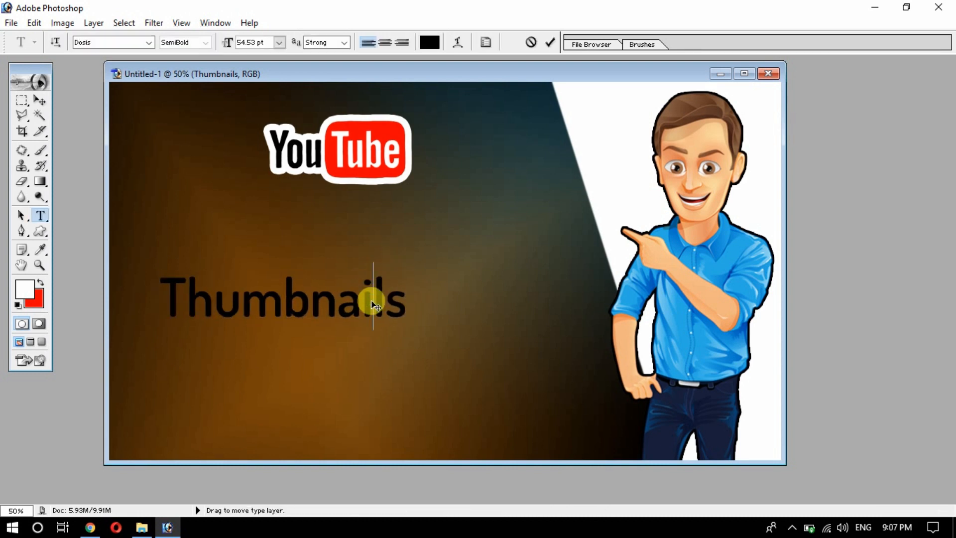
{"action": "key", "text": "ctrl+a"}
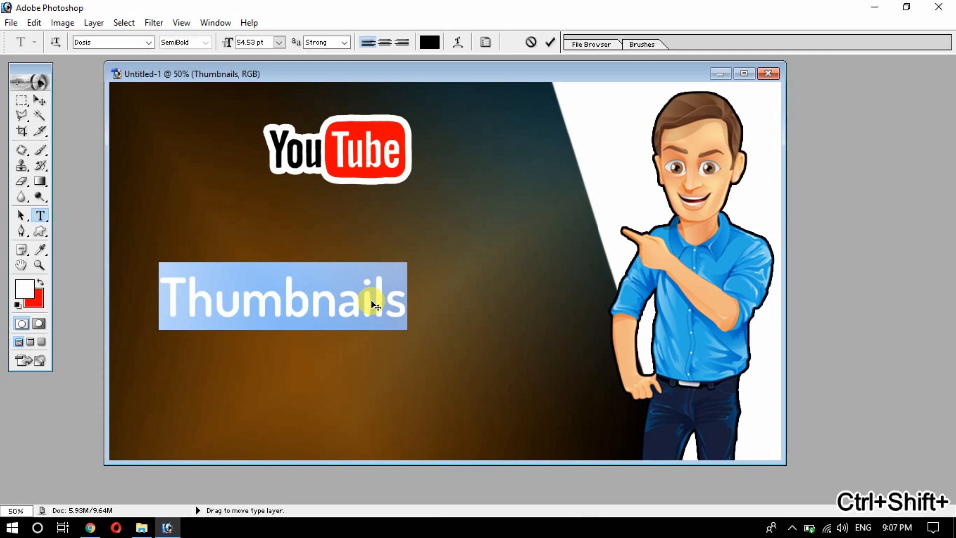
{"action": "key", "text": "ctrl+shift+period"}
{"action": "key", "text": "ctrl+shift+period"}
{"action": "key", "text": "ctrl+shift+period"}
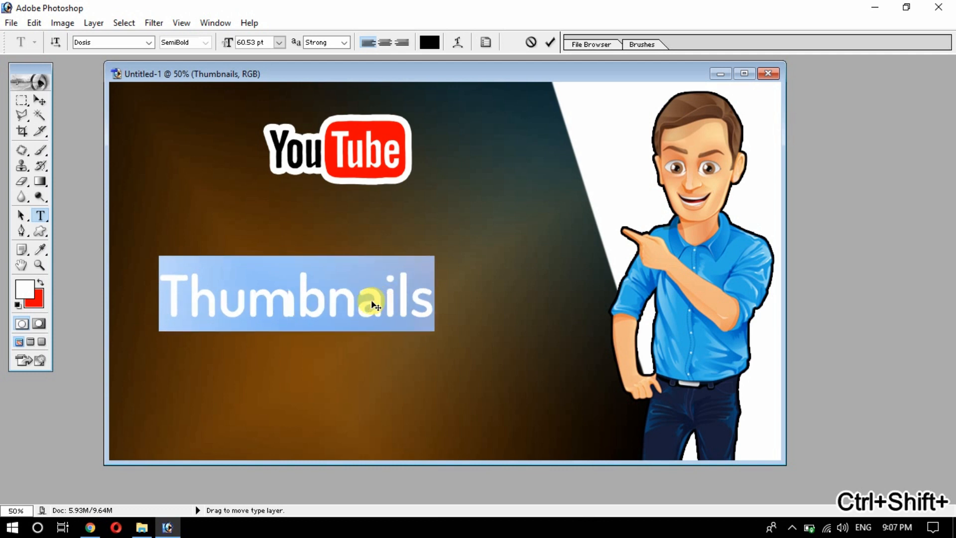
{"action": "key", "text": "ctrl+shift+comma"}
{"action": "key", "text": "ctrl+shift+comma"}
{"action": "key", "text": "ctrl+shift+comma"}
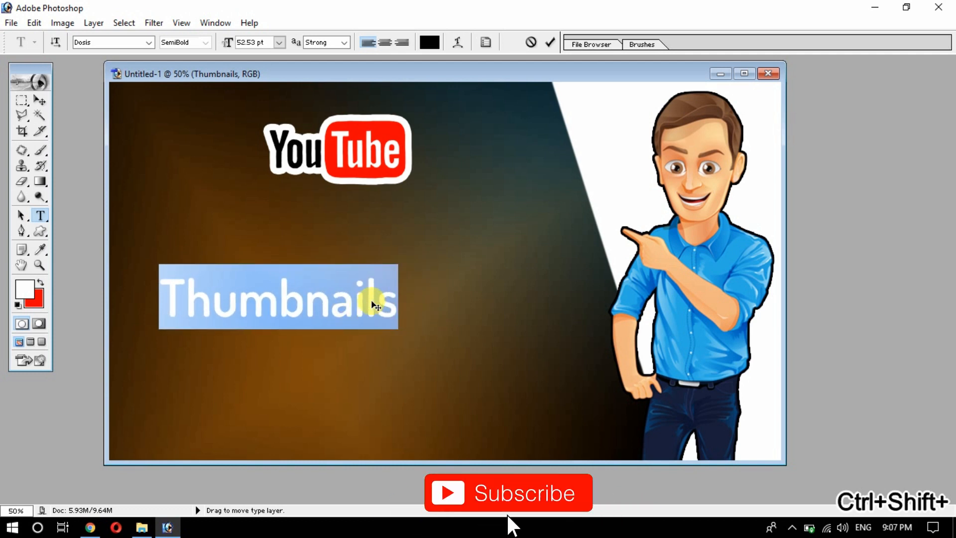
{"action": "key", "text": "ctrl+shift+period"}
{"action": "key", "text": "ctrl+shift+period"}
{"action": "key", "text": "ctrl+Return"}
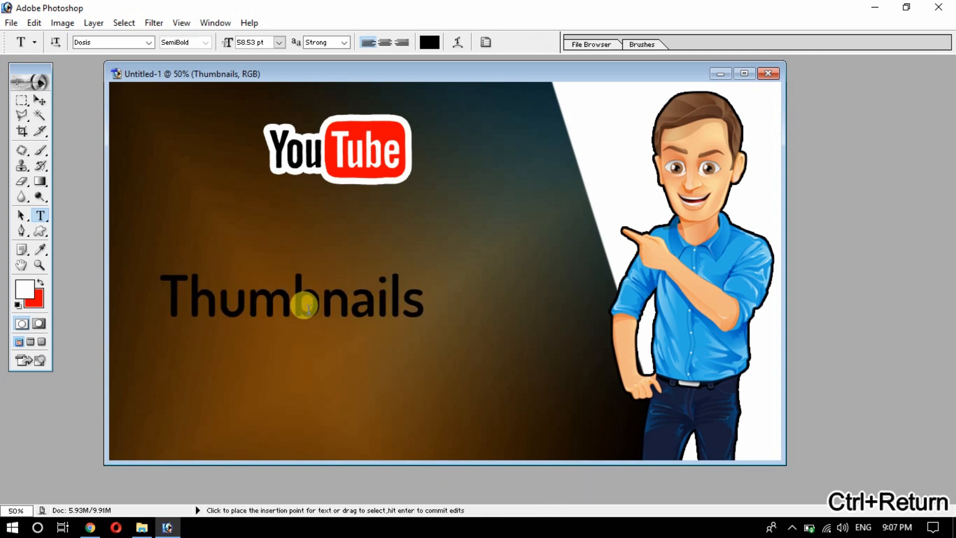
Enlarge the Thumbnails text to 84.53 pt and shift it slightly up and to the left.
{"action": "key", "text": "ctrl+a"}
{"action": "key", "text": "ctrl+shift+comma"}
{"action": "key", "text": "ctrl+shift+comma"}
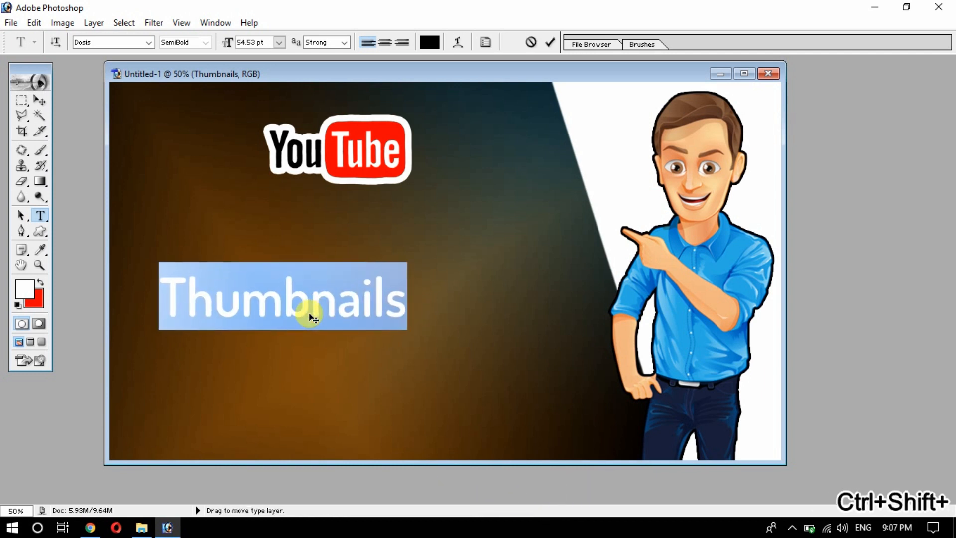
{"action": "key", "text": "ctrl+shift+period"}
{"action": "key", "text": "ctrl+shift+period"}
{"action": "key", "text": "ctrl+shift+period"}
{"action": "key", "text": "ctrl+shift+period"}
{"action": "key", "text": "ctrl+shift+period"}
{"action": "key", "text": "ctrl+shift+period"}
{"action": "key", "text": "ctrl+shift+period"}
{"action": "key", "text": "ctrl+shift+period"}
{"action": "key", "text": "ctrl+shift+period"}
{"action": "key", "text": "ctrl+shift+period"}
{"action": "key", "text": "ctrl+shift+period"}
{"action": "key", "text": "ctrl+shift+period"}
{"action": "key", "text": "ctrl+shift+period"}
{"action": "key", "text": "ctrl+shift+period"}
{"action": "key", "text": "ctrl+shift+period"}
{"action": "key", "text": "ctrl+shift+period"}
{"action": "key", "text": "ctrl+Return"}
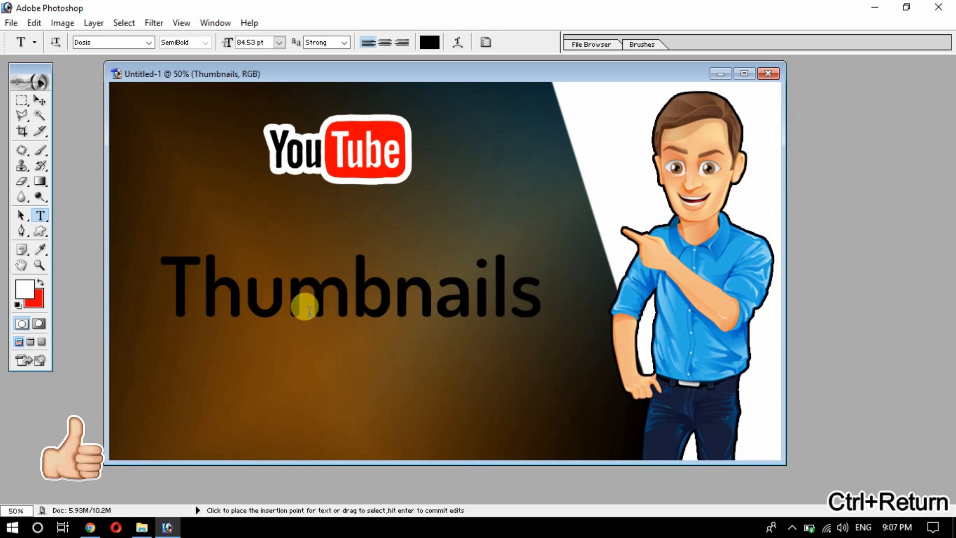
{"action": "left_click_drag", "start_coordinate": [424, 325], "coordinate": [416, 315]}
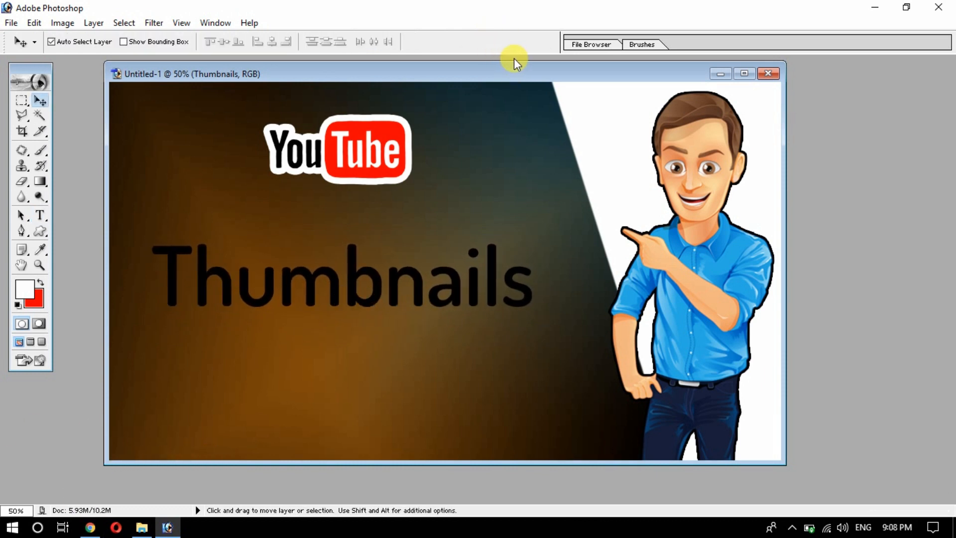
Change the Thumbnails text colour to yellow (FFEA00).
{"action": "key", "text": "t"}
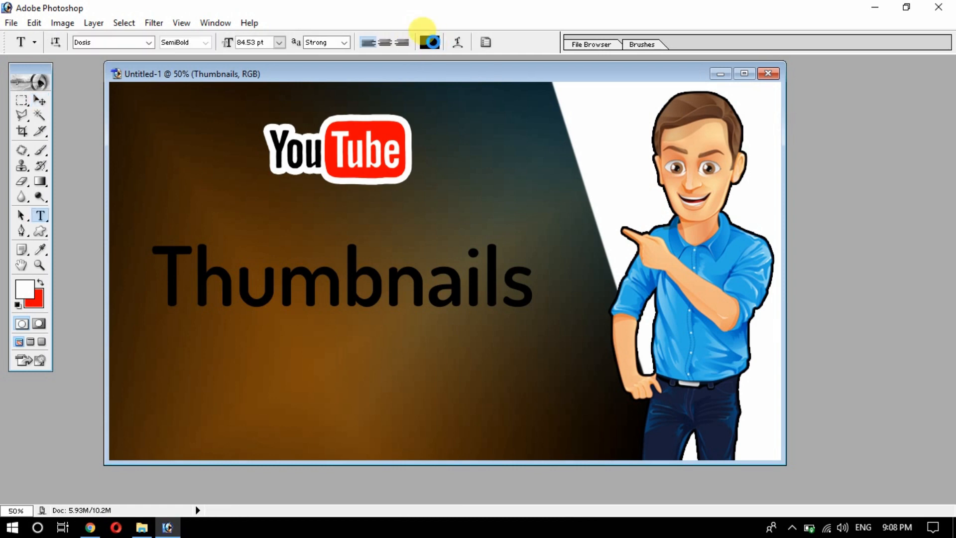
{"action": "left_click", "coordinate": [427, 41]}
{"action": "left_click_drag", "start_coordinate": [505, 133], "coordinate": [411, 74]}
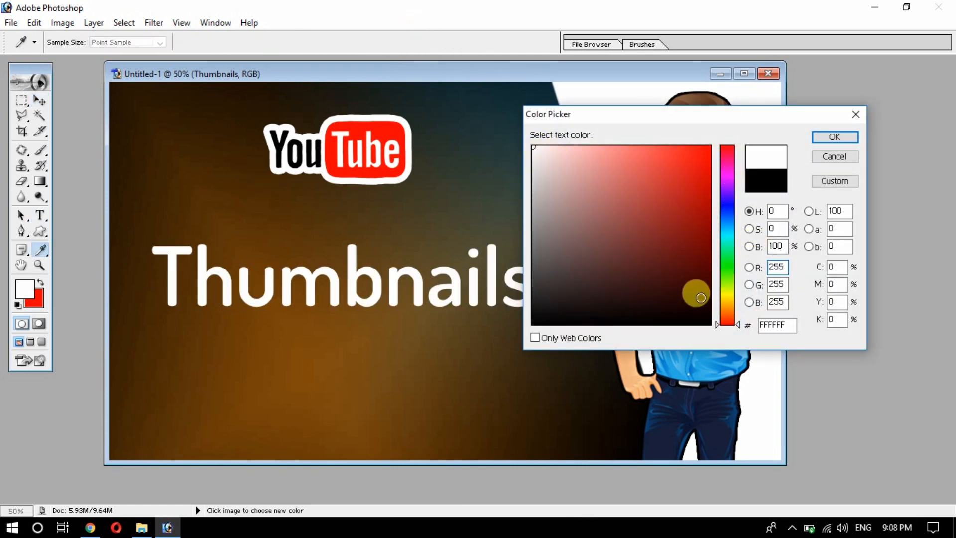
{"action": "left_click", "coordinate": [729, 300]}
{"action": "left_click", "coordinate": [709, 147]}
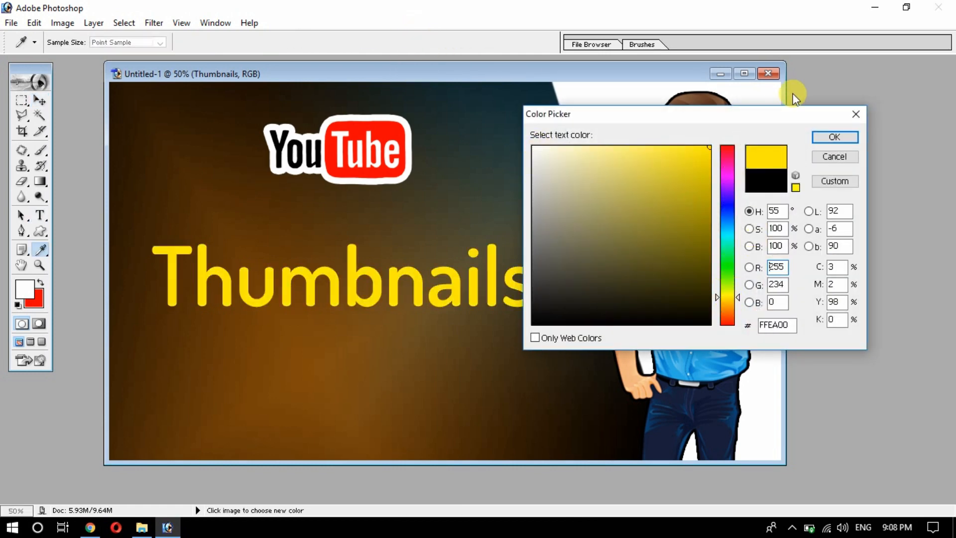
{"action": "left_click", "coordinate": [834, 136]}
Increase the font size of the whole Thumbnails text to 86.53 pt.
{"action": "left_click", "coordinate": [465, 289]}
{"action": "key", "text": "ctrl+a"}
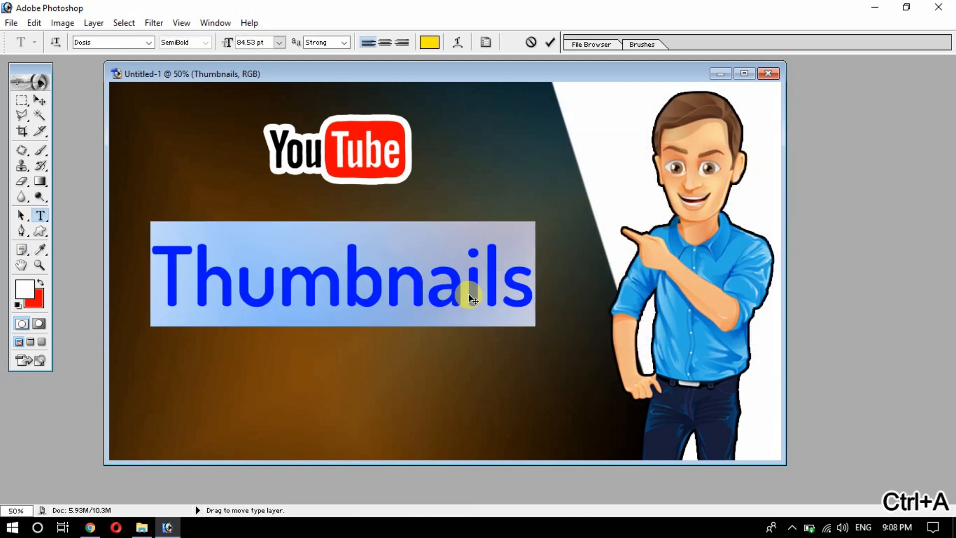
{"action": "key", "text": "ctrl+Return"}
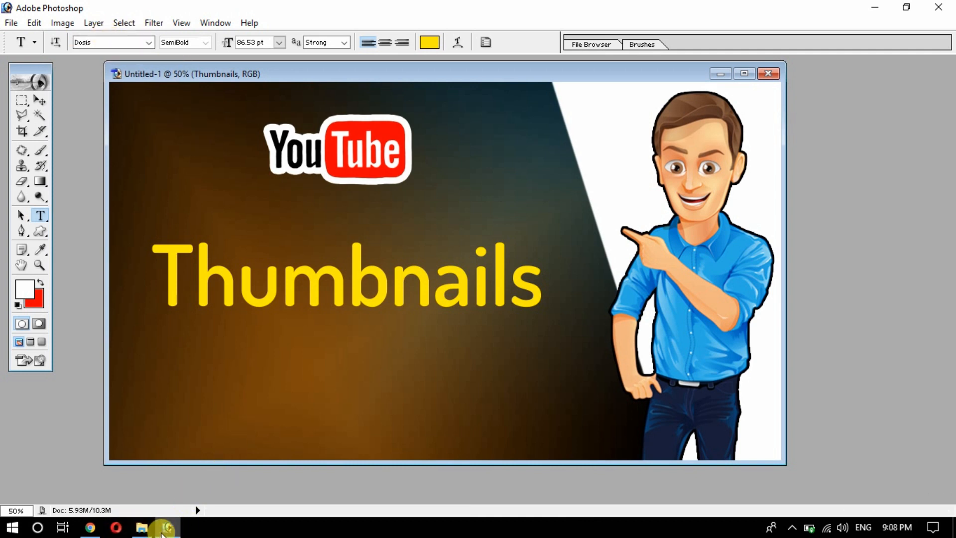
Launch Anu Script Manager from the desktop with Telugu language and the Roma keyboard, and return to Adobe Photoshop.
{"action": "left_click", "coordinate": [876, 7]}
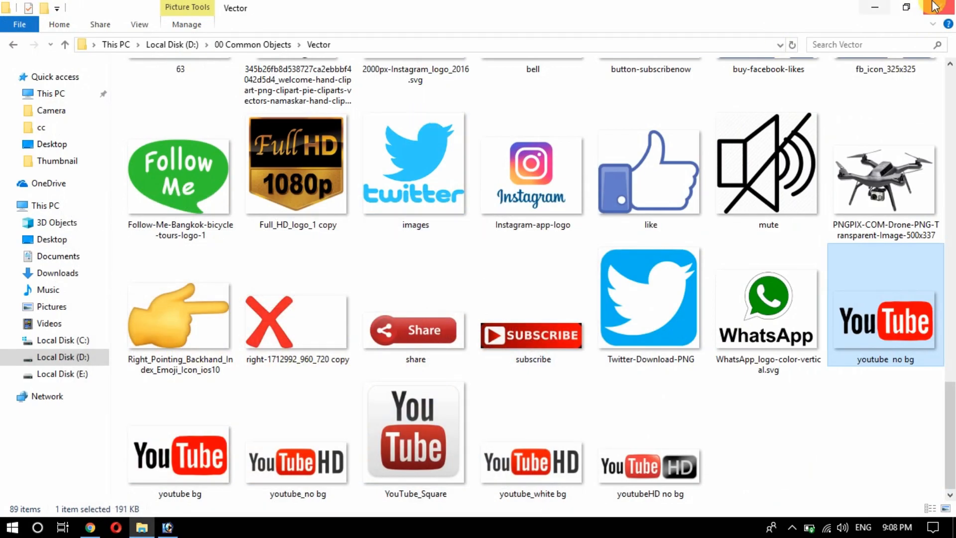
{"action": "left_click", "coordinate": [877, 7]}
{"action": "double_click", "coordinate": [183, 24]}
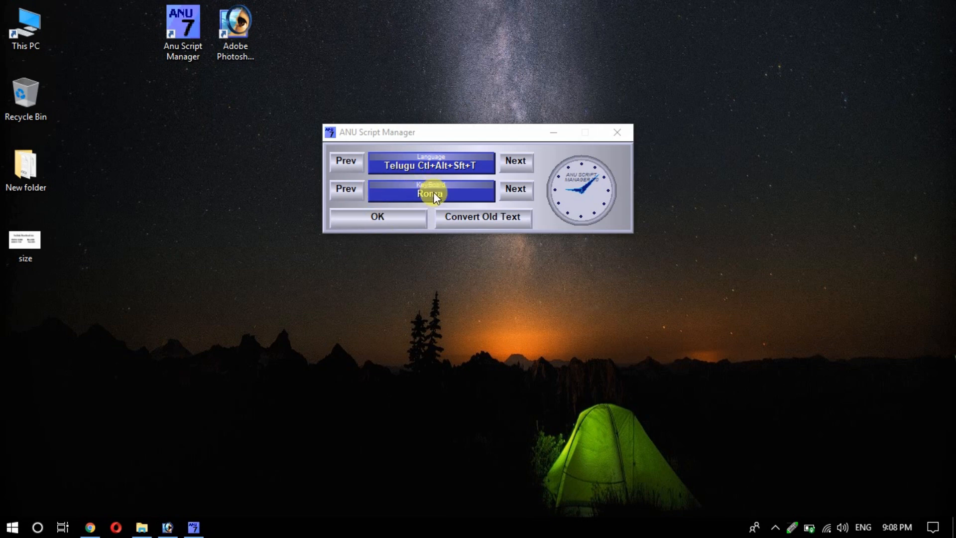
{"action": "left_click", "coordinate": [388, 216]}
{"action": "left_click", "coordinate": [169, 527]}
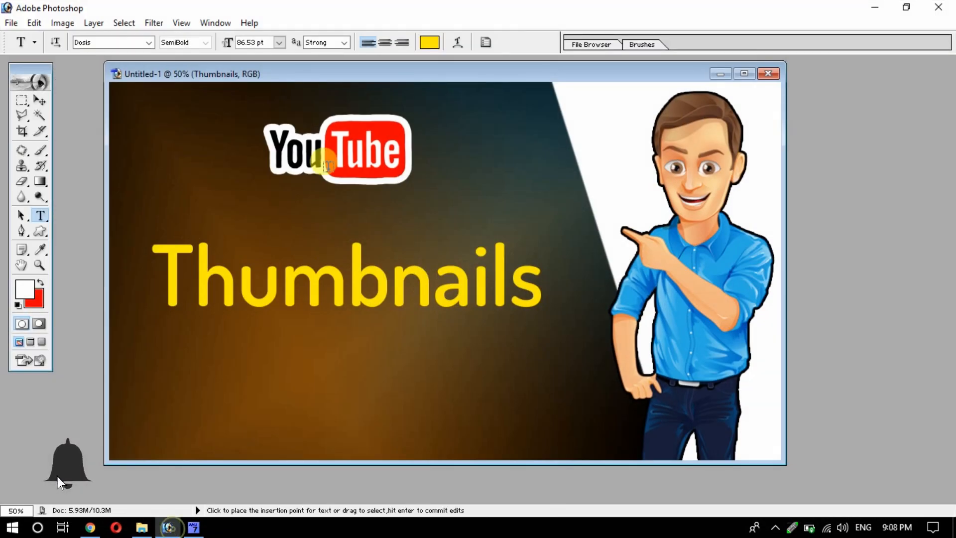
Start a new text line in the lower left area of the canvas, below the word Thumbnails.
{"action": "left_click", "coordinate": [40, 100]}
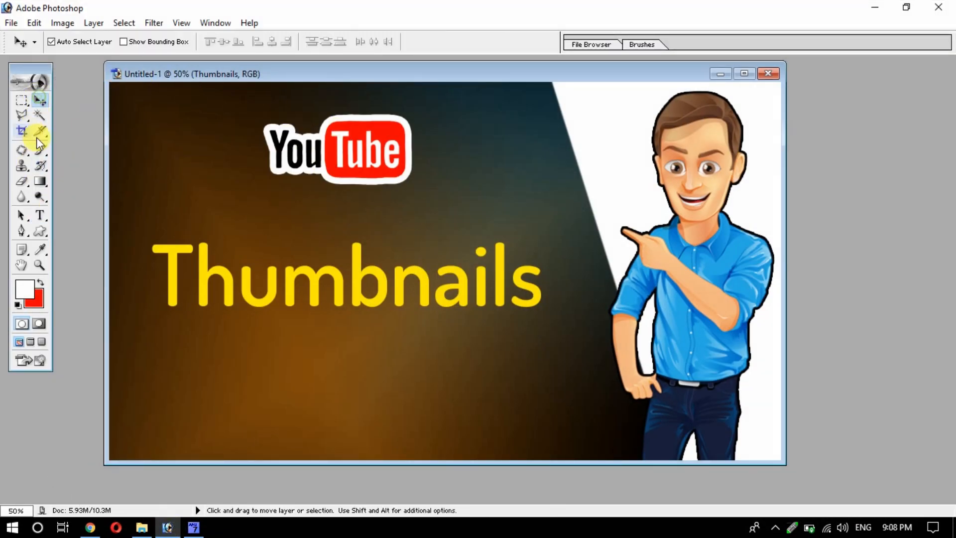
{"action": "left_click", "coordinate": [40, 216]}
{"action": "left_click", "coordinate": [211, 411]}
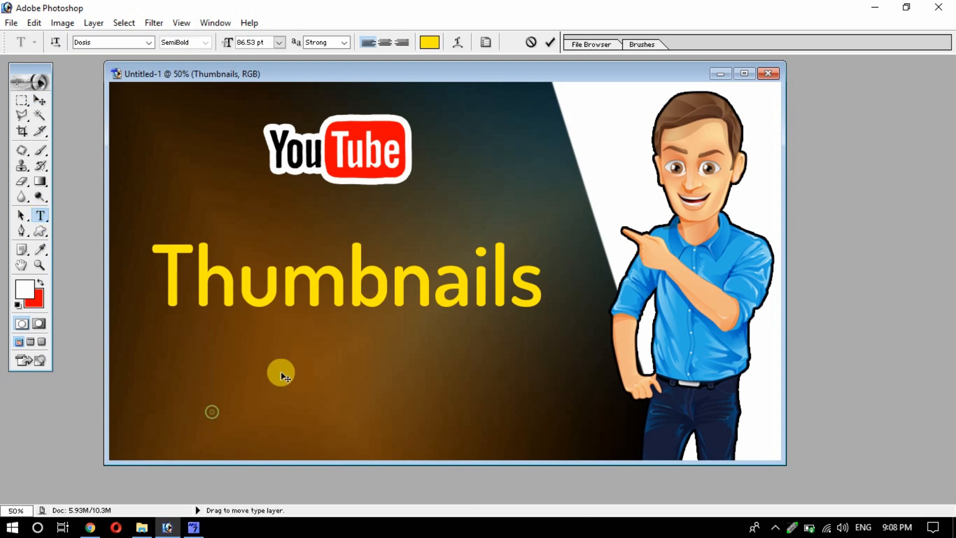